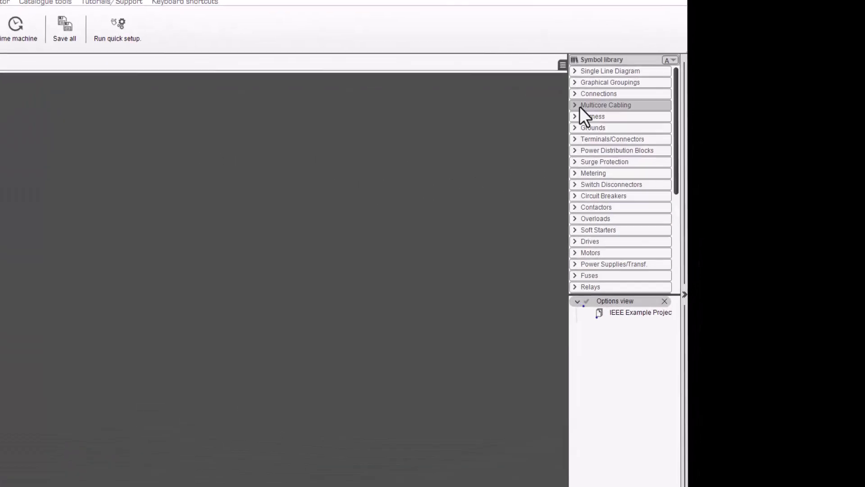
# Expand the Multicore Cabling, Grounds and Overloads categories of the symbol library to view their symbols.
pyautogui.click(640, 124)
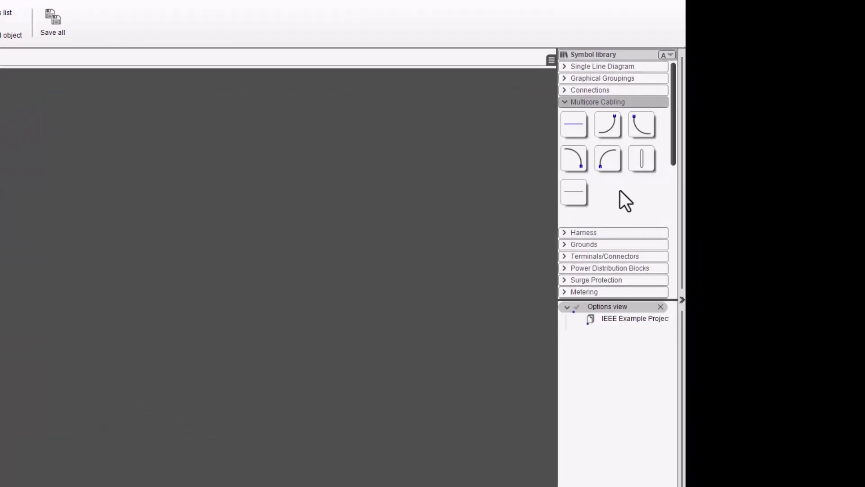
pyautogui.click(565, 244)
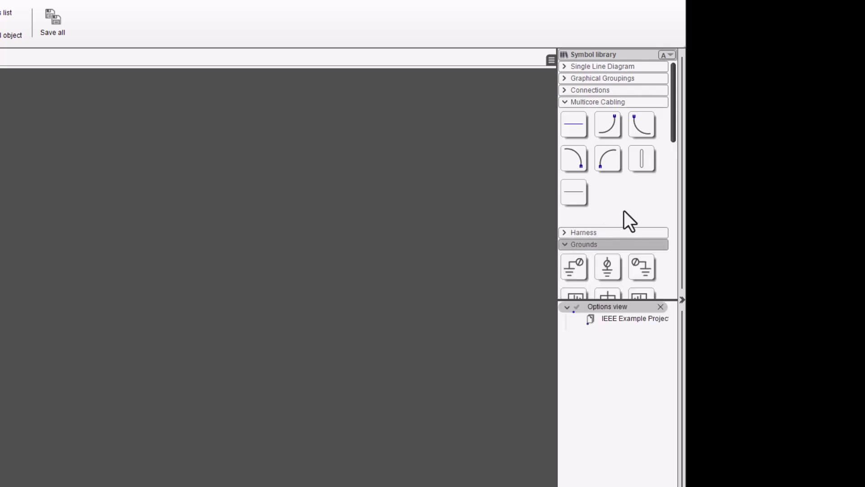
pyautogui.scroll(-2, 610, 281)
pyautogui.scroll(-7, 609, 281)
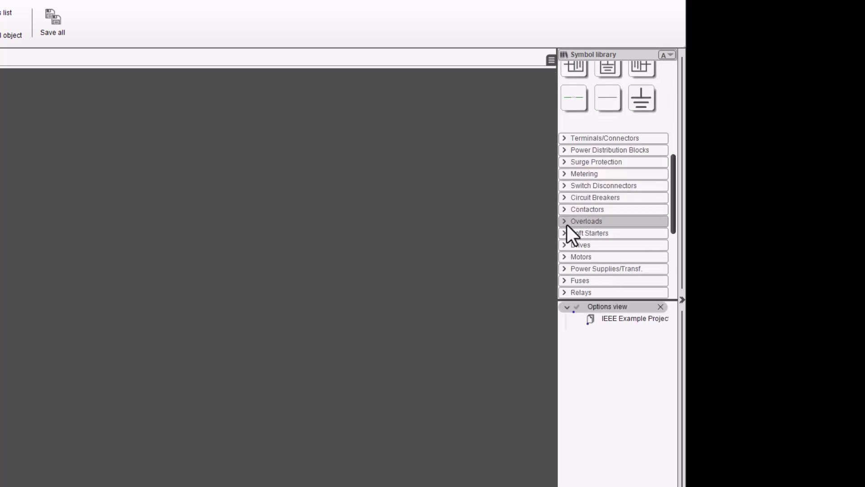
pyautogui.click(564, 221)
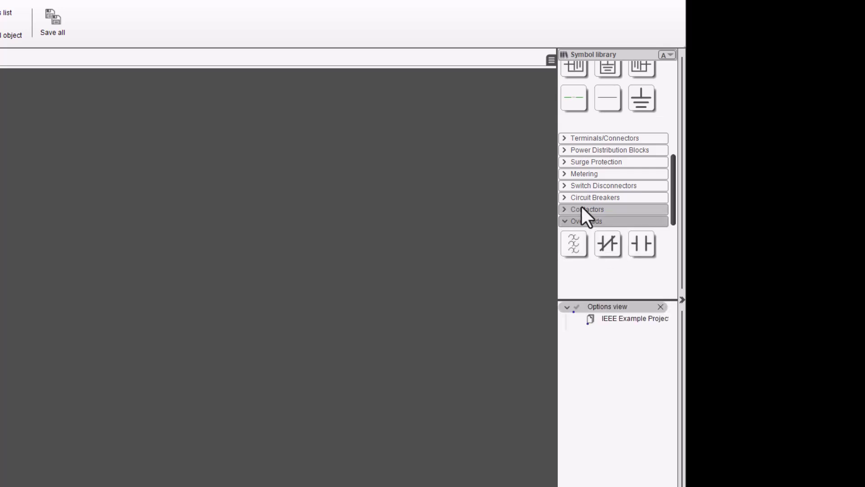
pyautogui.scroll(8, 583, 206)
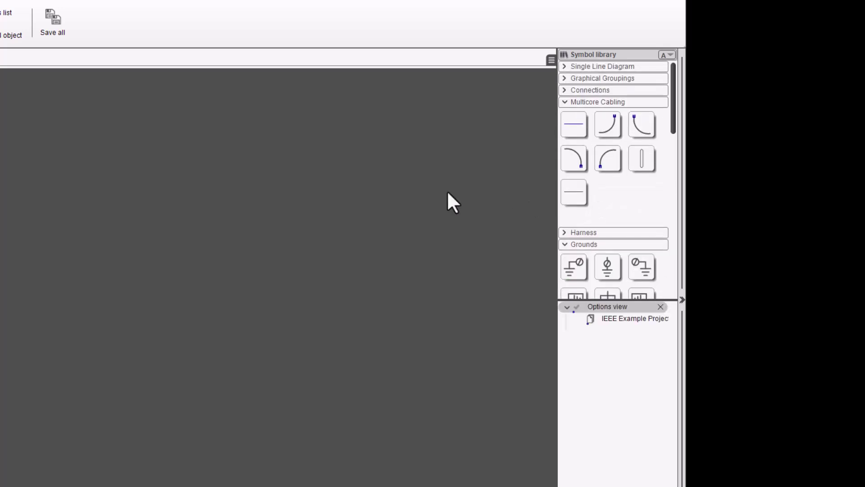
# Collapse the Multicore Cabling, Grounds and Overloads categories in the symbol library.
pyautogui.click(565, 102)
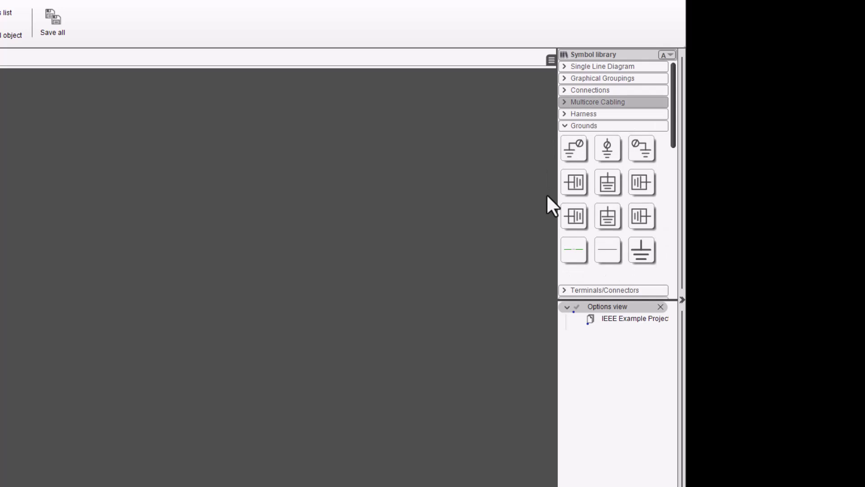
pyautogui.click(564, 125)
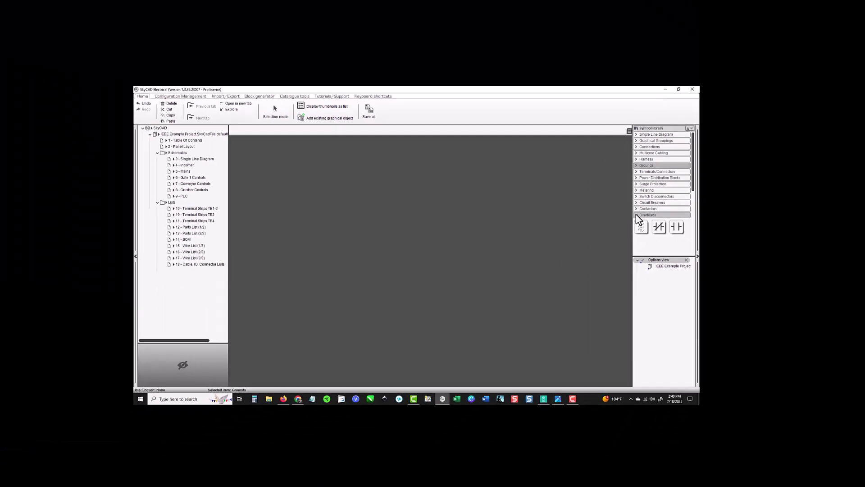
pyautogui.click(586, 218)
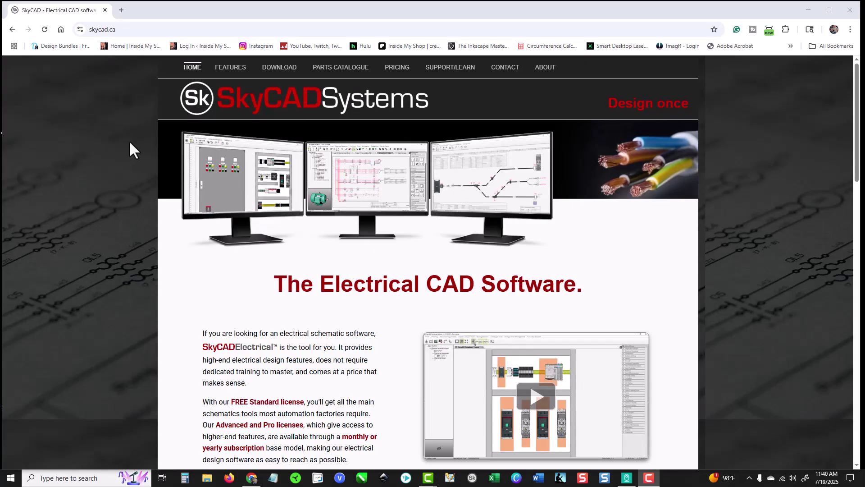
# Switch to the browser and review the skycad.ca home page from the introduction down past the Online Parts Catalogue section.
pyautogui.scroll(-4, 136, 138)
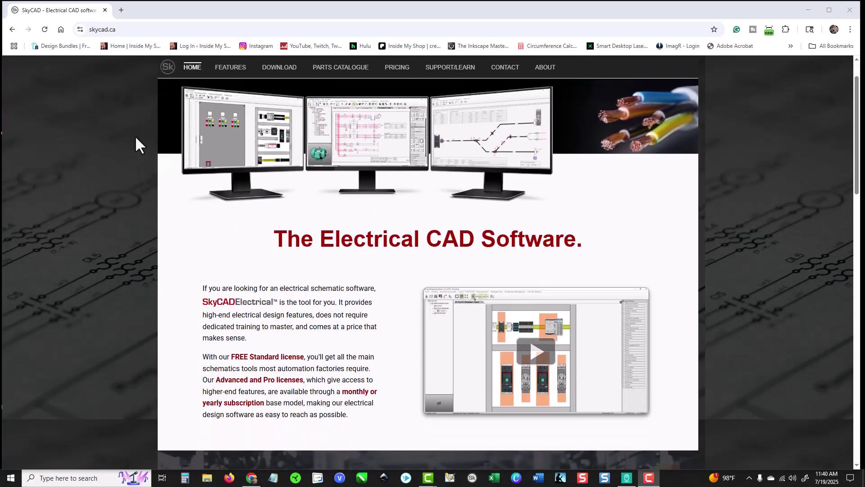
pyautogui.scroll(-3, 135, 137)
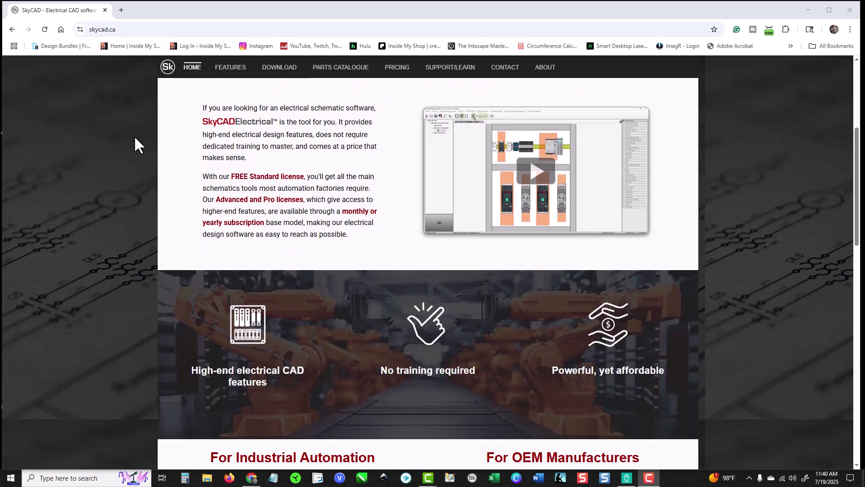
pyautogui.scroll(-5, 134, 145)
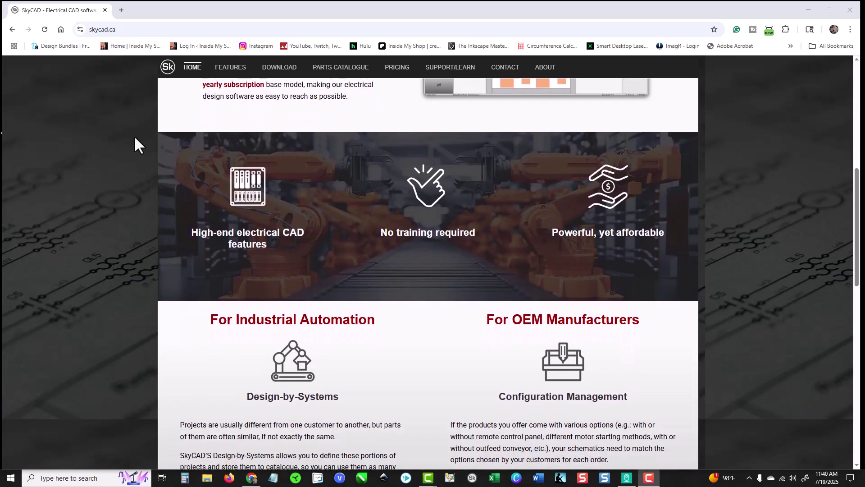
pyautogui.scroll(-3, 134, 138)
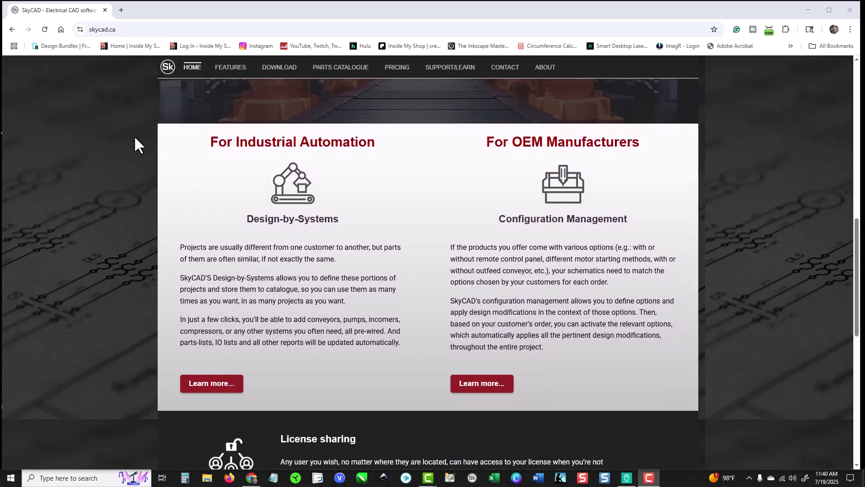
pyautogui.scroll(-1, 134, 135)
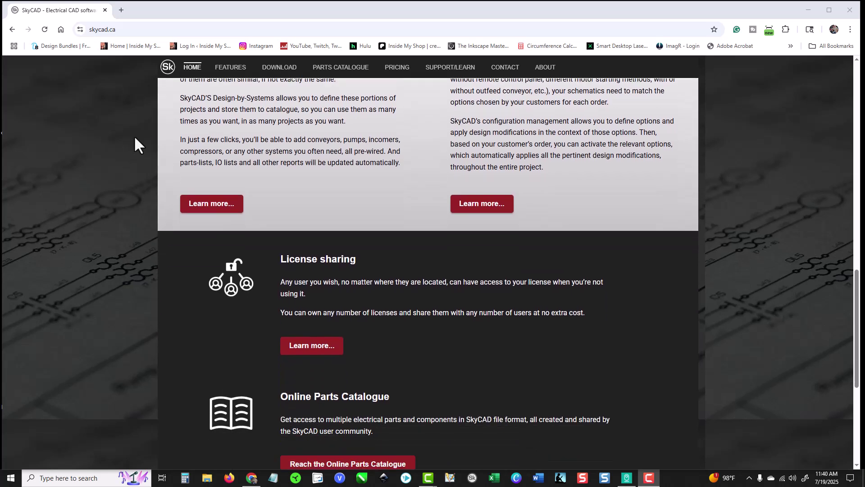
pyautogui.scroll(-2, 134, 135)
pyautogui.scroll(-3, 134, 138)
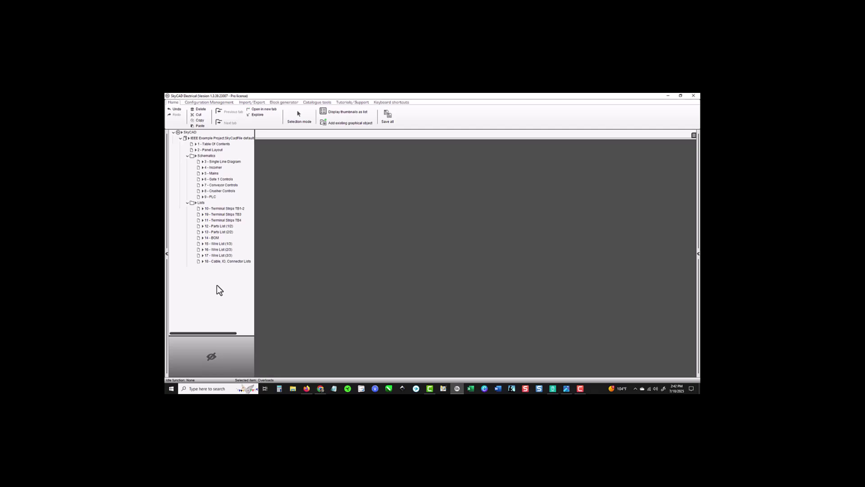
# Switch to SkyCAD Electrical, open the Table Of Contents sheet of the IEEE example project and review its sheet list.
pyautogui.click(226, 143)
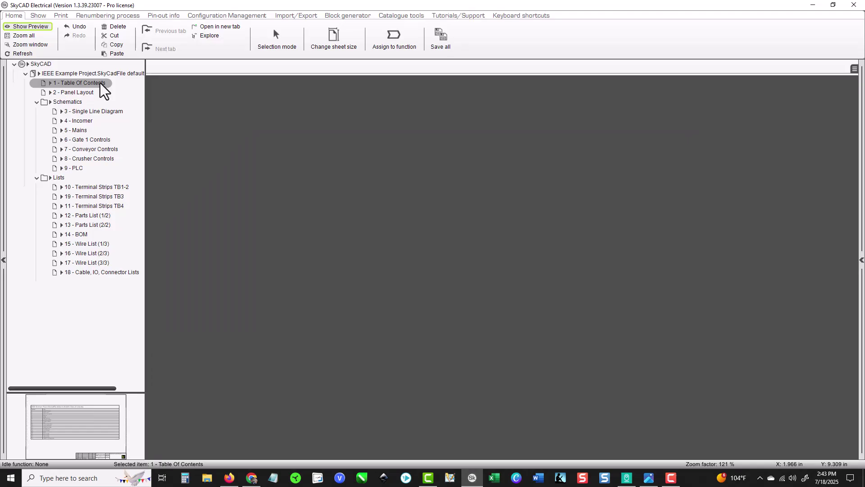
pyautogui.doubleClick(102, 85)
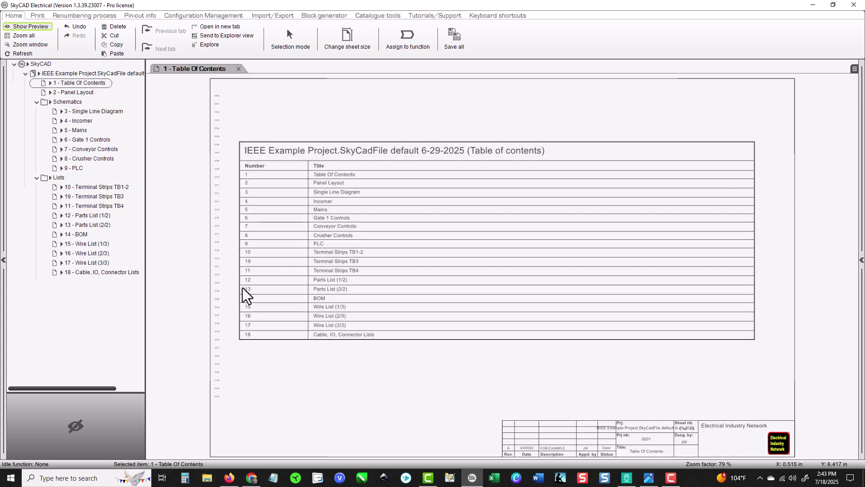
pyautogui.scroll(2, 334, 368)
pyautogui.scroll(2, 335, 368)
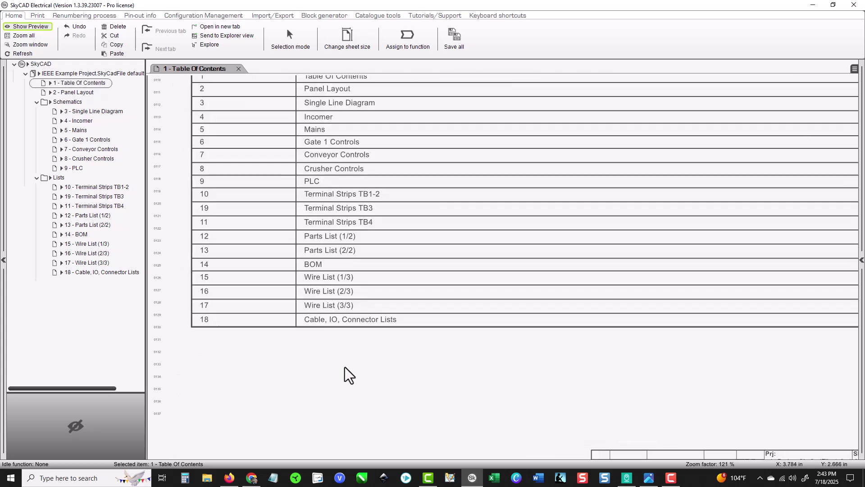
pyautogui.scroll(-1, 347, 372)
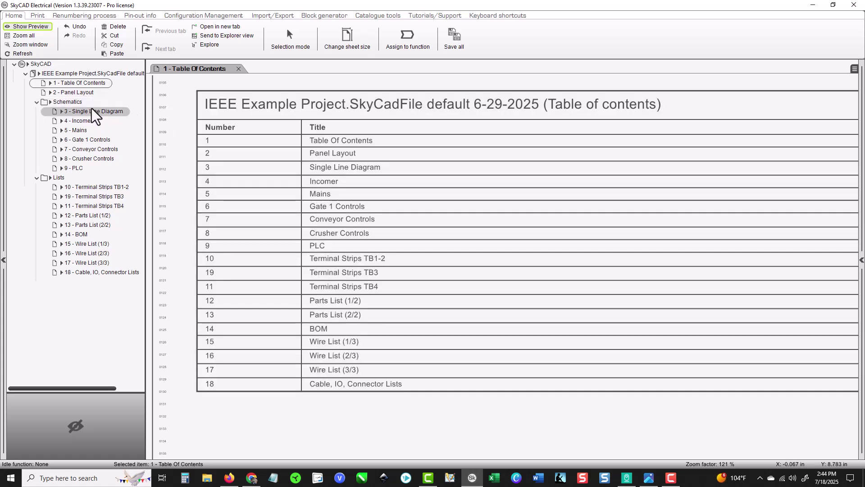
# Open the Panel Layout sheet and examine the door controls, the disconnect switch and the components inside the enclosure.
pyautogui.doubleClick(87, 93)
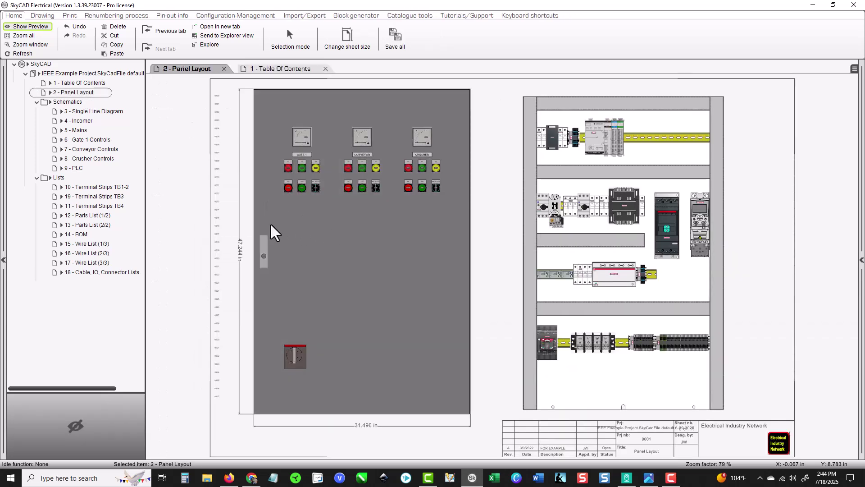
pyautogui.scroll(1, 351, 160)
pyautogui.scroll(7, 344, 150)
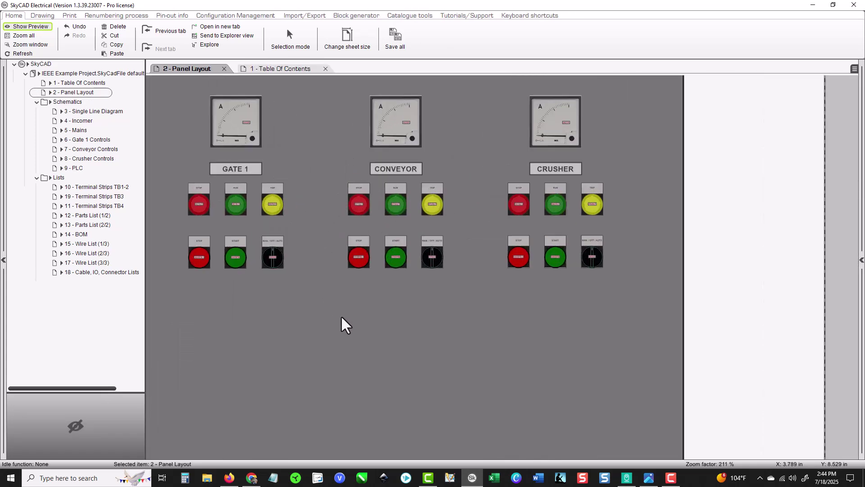
pyautogui.scroll(-5, 356, 275)
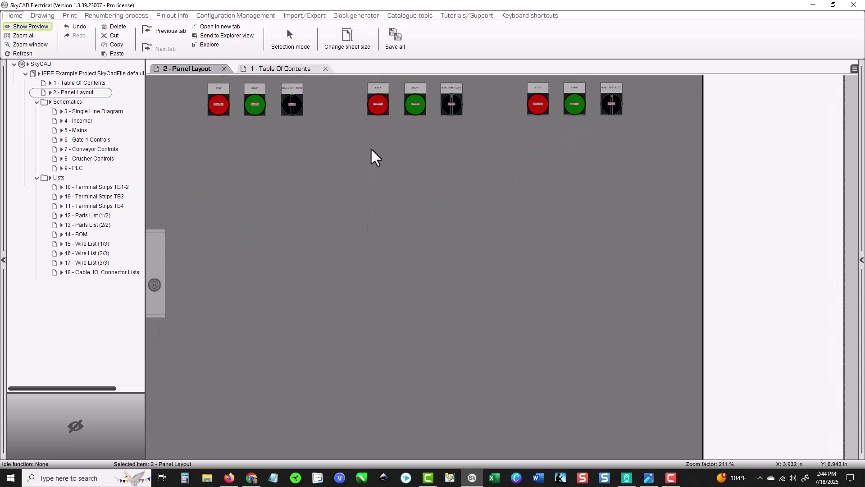
pyautogui.scroll(-6, 375, 135)
pyautogui.scroll(-8, 329, 253)
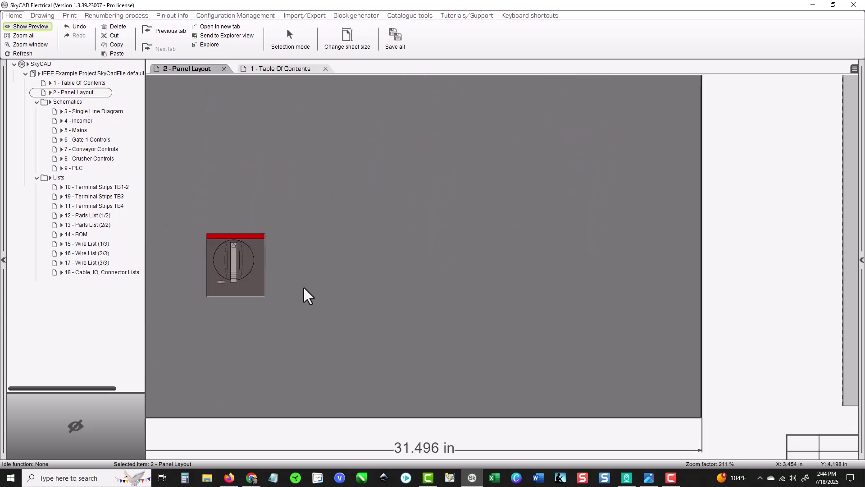
pyautogui.scroll(-5, 445, 228)
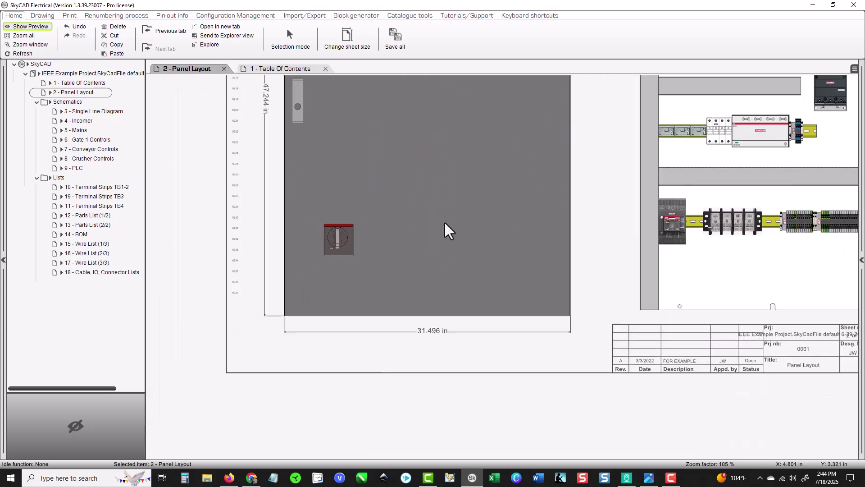
pyautogui.scroll(-1, 460, 236)
pyautogui.moveTo(460, 236)
pyautogui.mouseDown(button='middle')
pyautogui.moveTo(299, 279)
pyautogui.moveTo(295, 317)
pyautogui.mouseUp(button='middle')
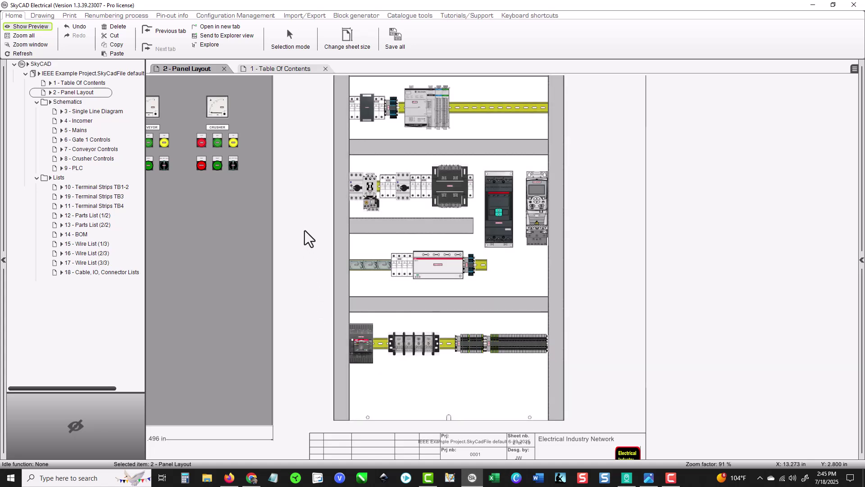
# Open the Single Line Diagram sheet and inspect the main breaker 0314CB and its feed to the branches.
pyautogui.click(80, 110)
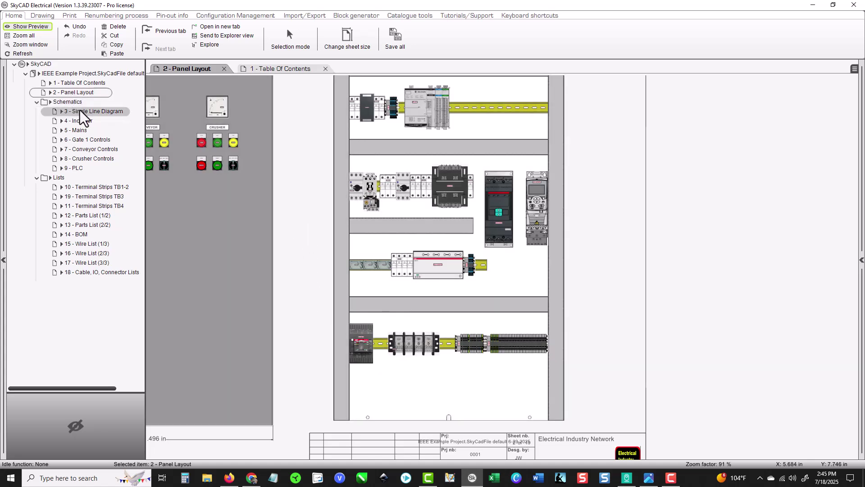
pyautogui.doubleClick(79, 110)
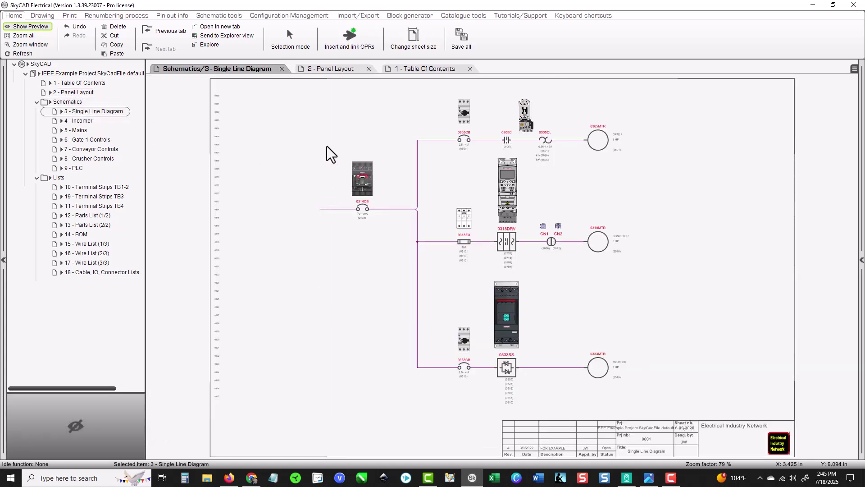
pyautogui.moveTo(330, 139); pyautogui.dragTo(294, 159, button='middle')
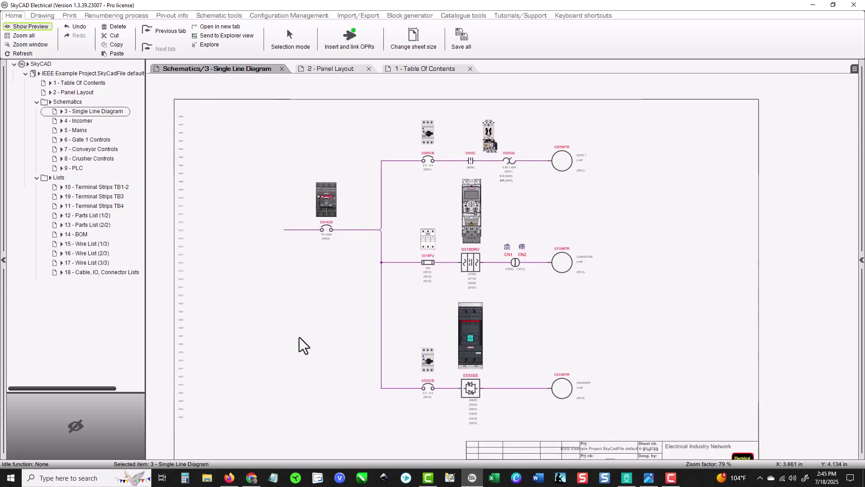
pyautogui.scroll(2, 344, 247)
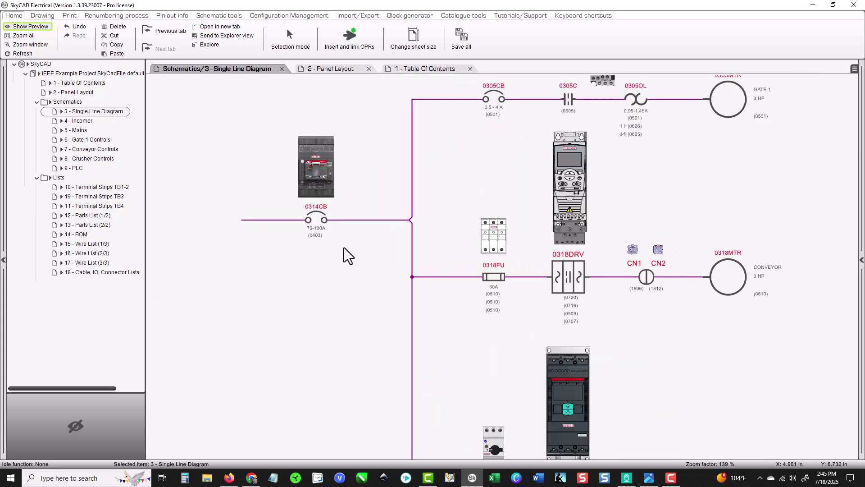
pyautogui.scroll(1, 344, 247)
pyautogui.moveTo(382, 238); pyautogui.dragTo(290, 290, button='middle')
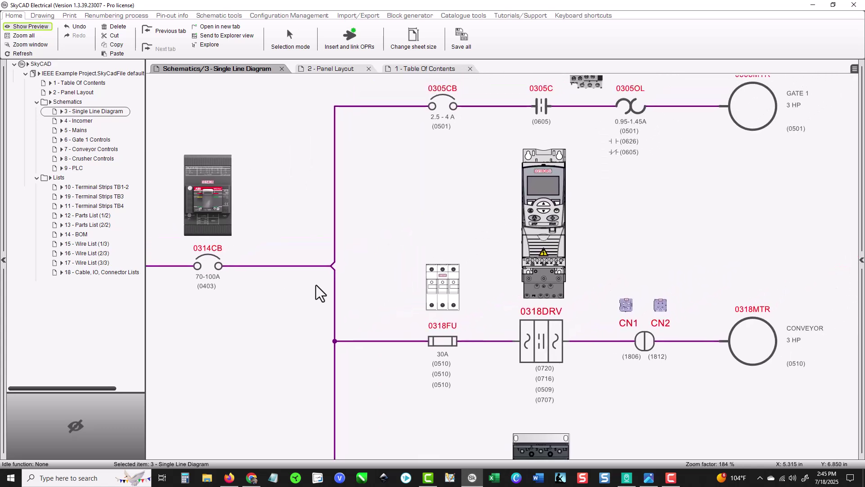
# Examine the crusher, conveyor and gate motor branches of the single line diagram, finishing with an overall look at the circuit.
pyautogui.moveTo(495, 194); pyautogui.dragTo(466, 195, button='middle')
pyautogui.moveTo(358, 409); pyautogui.dragTo(371, 92, button='middle')
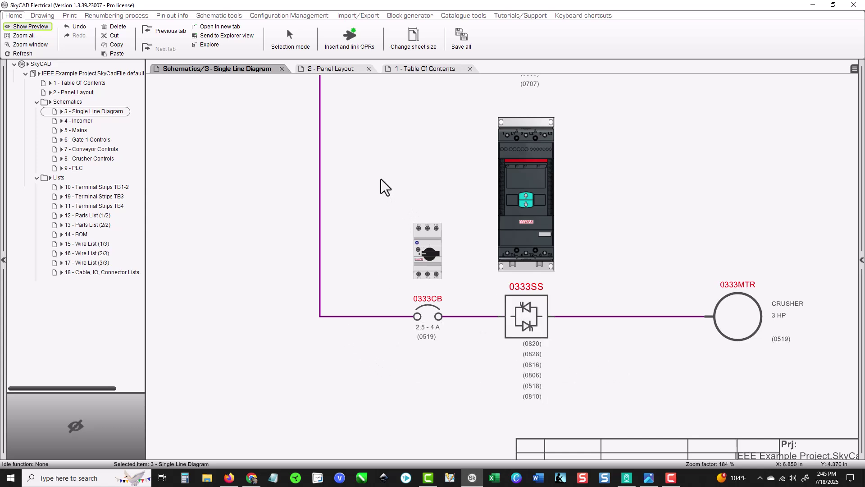
pyautogui.moveTo(374, 210); pyautogui.dragTo(388, 302, button='middle')
pyautogui.moveTo(393, 246); pyautogui.dragTo(384, 347, button='middle')
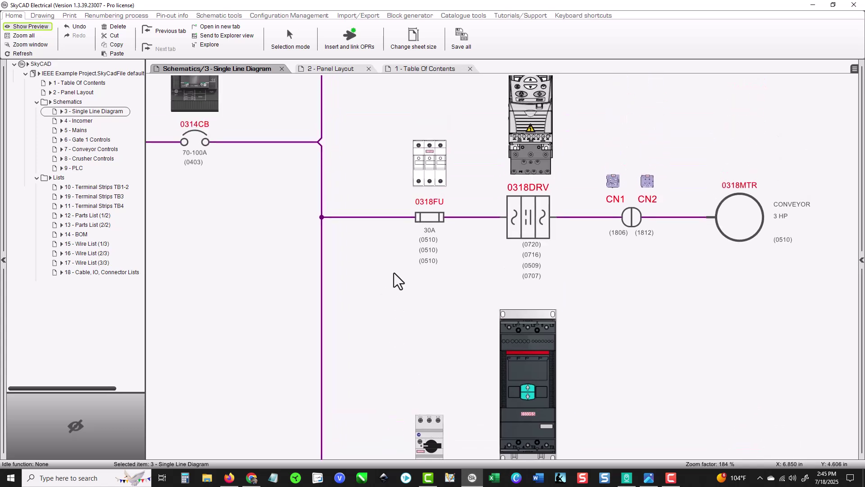
pyautogui.scroll(-5, 391, 280)
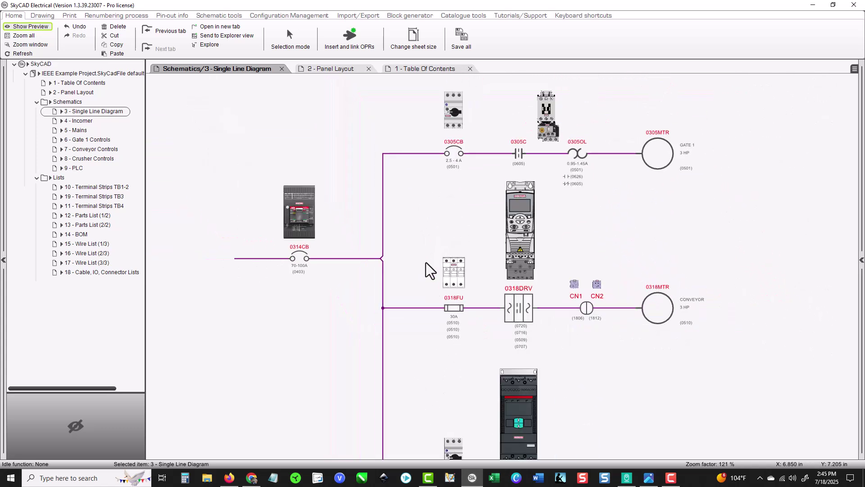
pyautogui.moveTo(335, 336); pyautogui.dragTo(337, 304, button='middle')
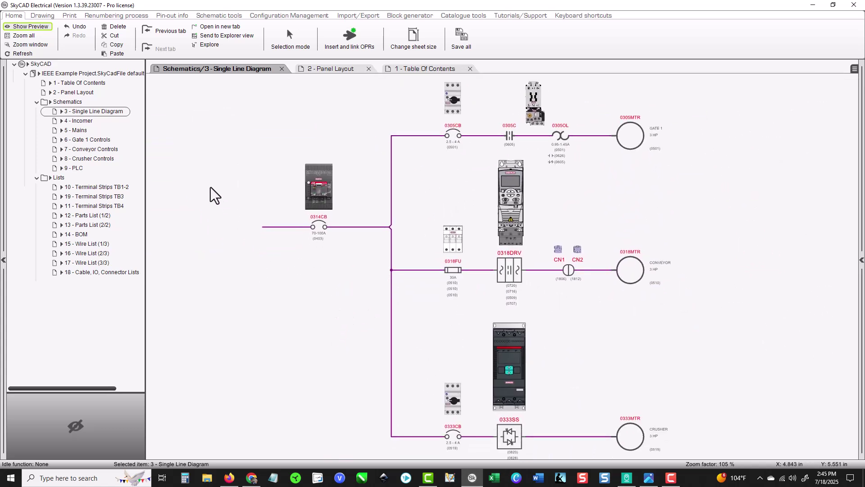
# Open the Incomer schematic sheet and examine the 400VAC supply, main breaker and power distribution block.
pyautogui.doubleClick(83, 123)
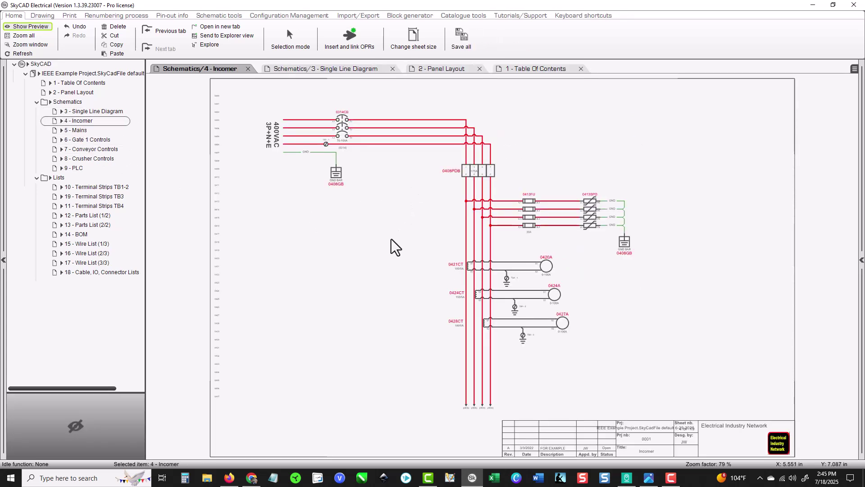
pyautogui.scroll(1, 299, 194)
pyautogui.scroll(2, 298, 194)
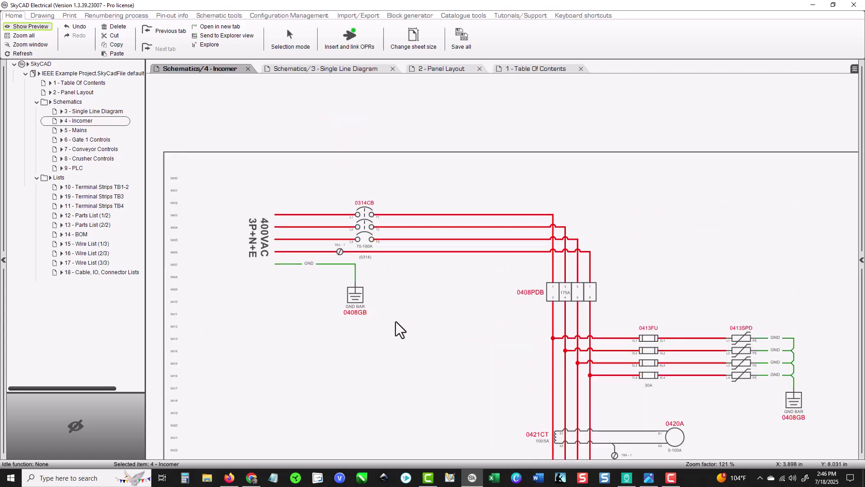
# Examine the Incomer sheet's line reference numbers, main breaker 0314CB, ground bar and power distribution block 0408PDB up close.
pyautogui.scroll(7, 392, 284)
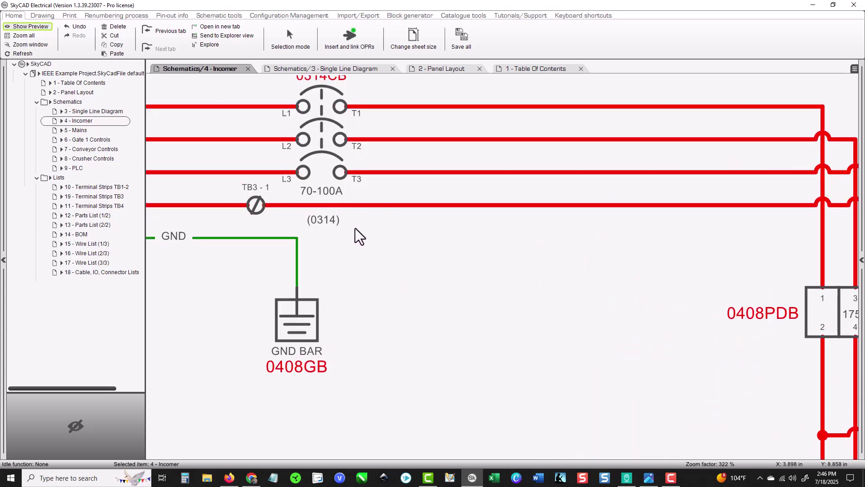
pyautogui.moveTo(353, 255); pyautogui.dragTo(763, 293, button='middle')
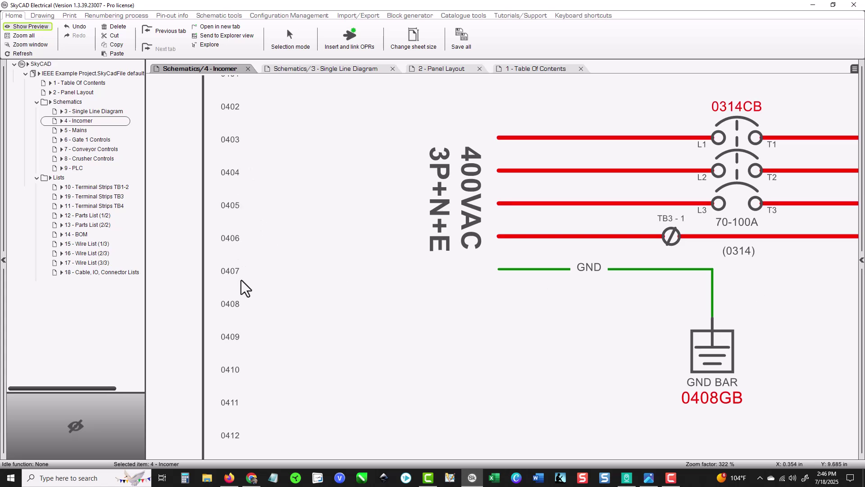
pyautogui.scroll(-3, 369, 272)
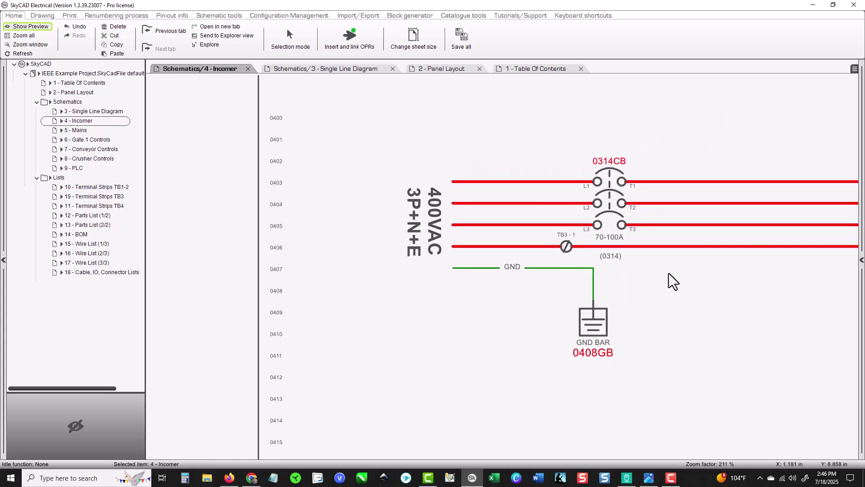
pyautogui.moveTo(710, 288); pyautogui.dragTo(391, 286, button='middle')
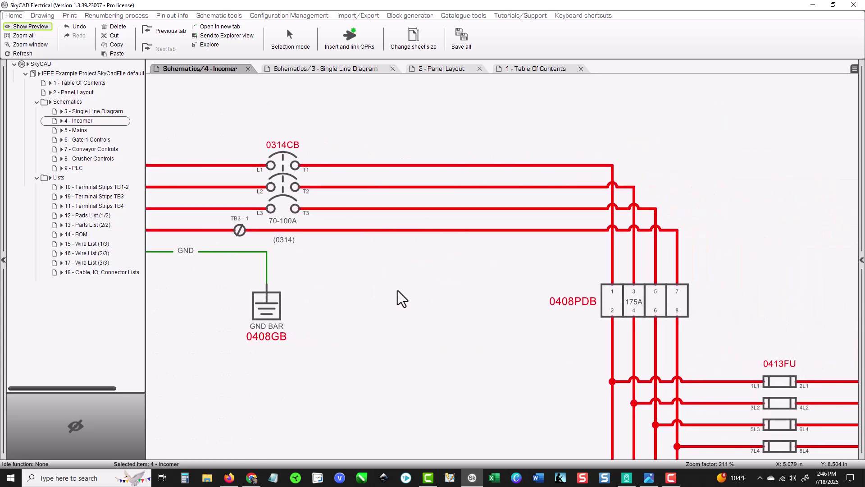
pyautogui.moveTo(408, 354); pyautogui.dragTo(334, 255, button='middle')
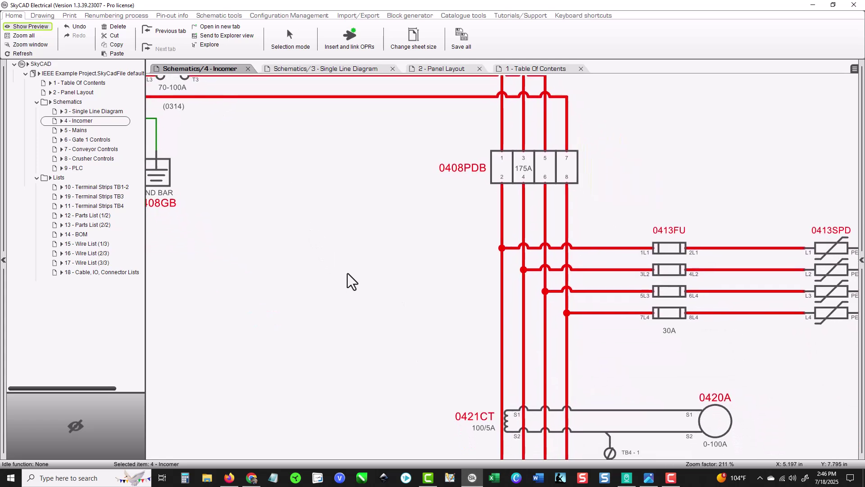
pyautogui.moveTo(398, 309); pyautogui.dragTo(371, 284, button='middle')
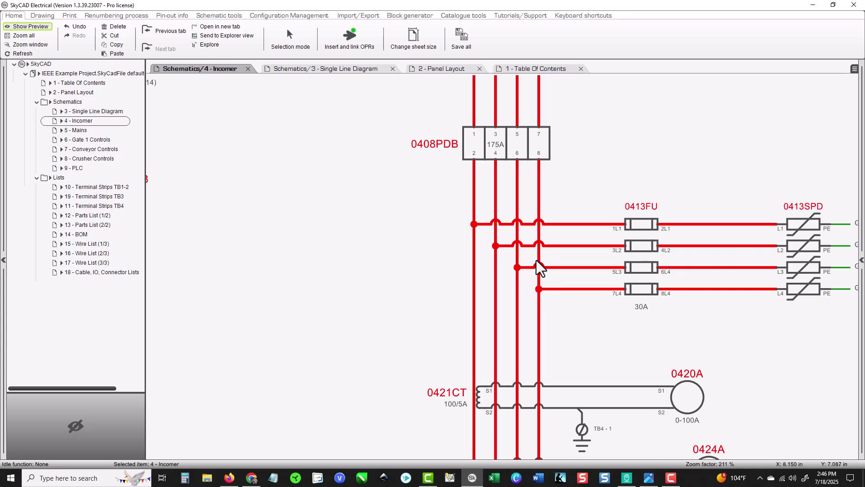
# Inspect the Incomer sheet's surge protection branch, current transformers with ammeters and outgoing lines, finishing with an overall look at the circuit.
pyautogui.moveTo(680, 155); pyautogui.dragTo(447, 151, button='middle')
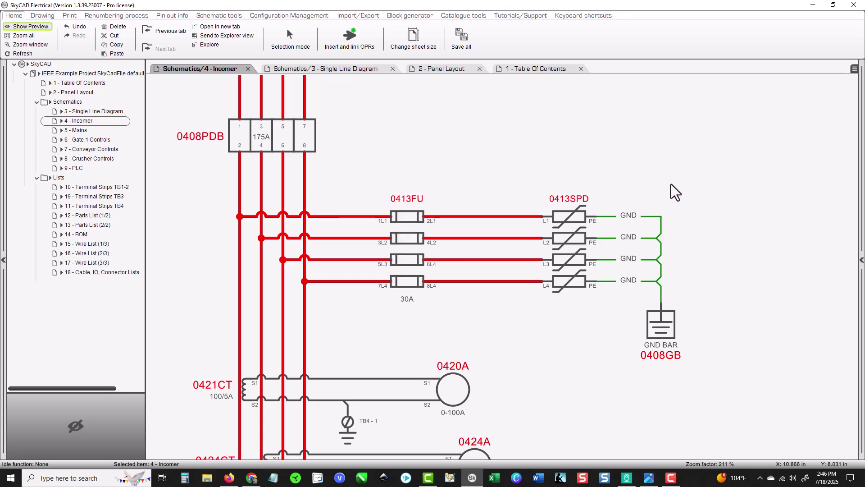
pyautogui.moveTo(672, 187); pyautogui.dragTo(618, 167, button='middle')
pyautogui.moveTo(502, 401); pyautogui.dragTo(648, 231, button='middle')
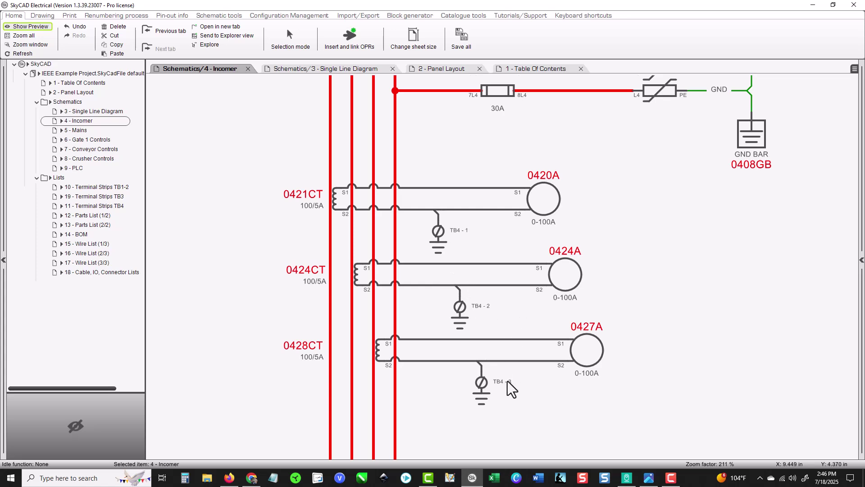
pyautogui.moveTo(526, 406); pyautogui.dragTo(534, 248, button='middle')
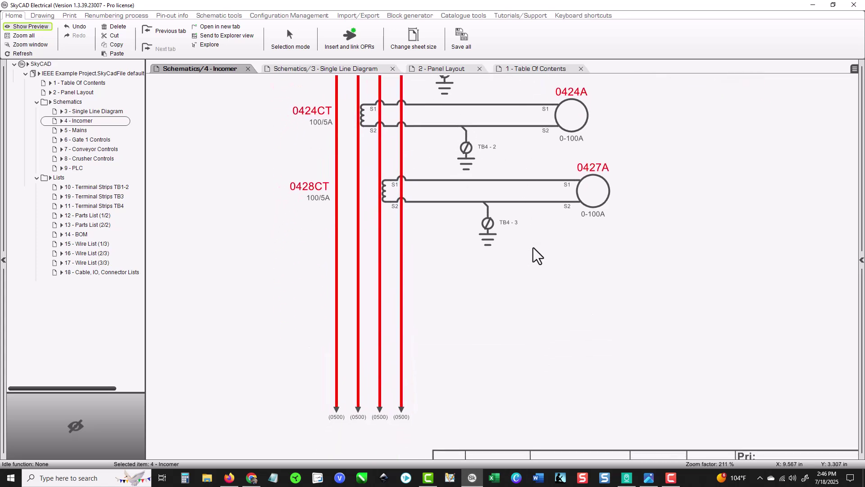
pyautogui.moveTo(464, 363); pyautogui.dragTo(458, 245, button='middle')
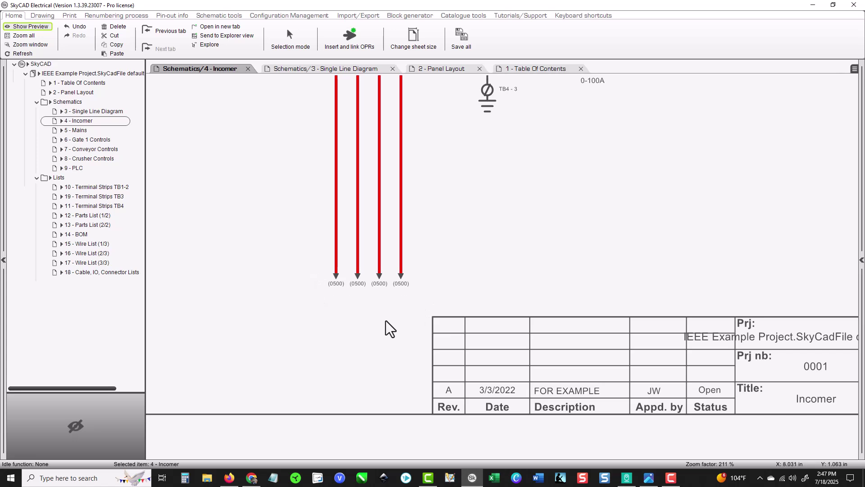
pyautogui.scroll(-5, 386, 321)
pyautogui.moveTo(300, 236); pyautogui.dragTo(357, 354, button='middle')
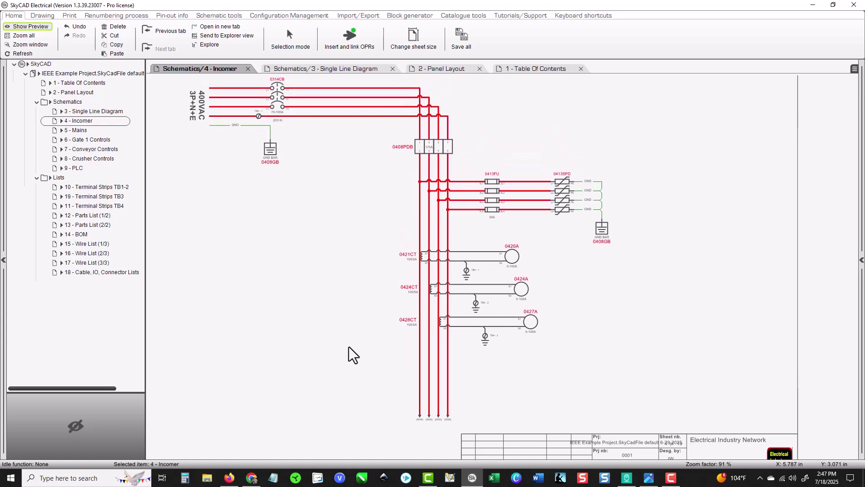
# Open the Mains schematic sheet and trace the Gate 1 motor branch through breaker 0305CB, contactor 0305C, overload 0305OL and Cable1.
pyautogui.doubleClick(83, 131)
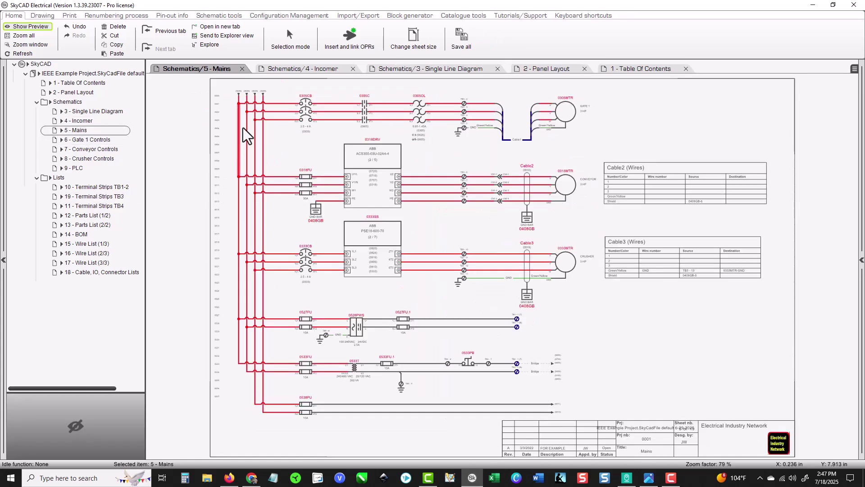
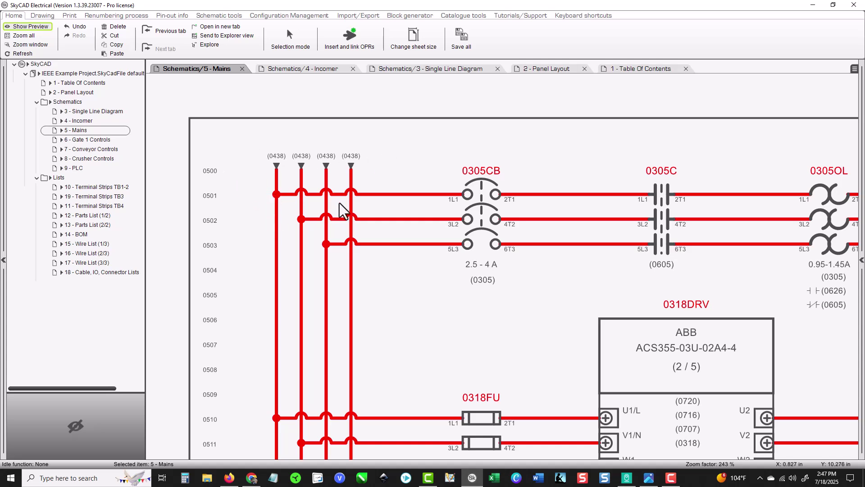
pyautogui.moveTo(406, 316); pyautogui.dragTo(353, 293, button='middle')
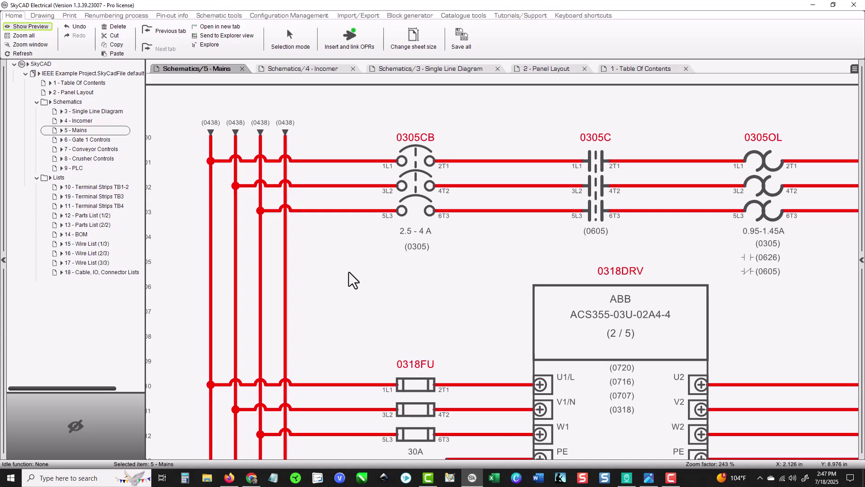
pyautogui.moveTo(389, 241); pyautogui.dragTo(304, 249, button='middle')
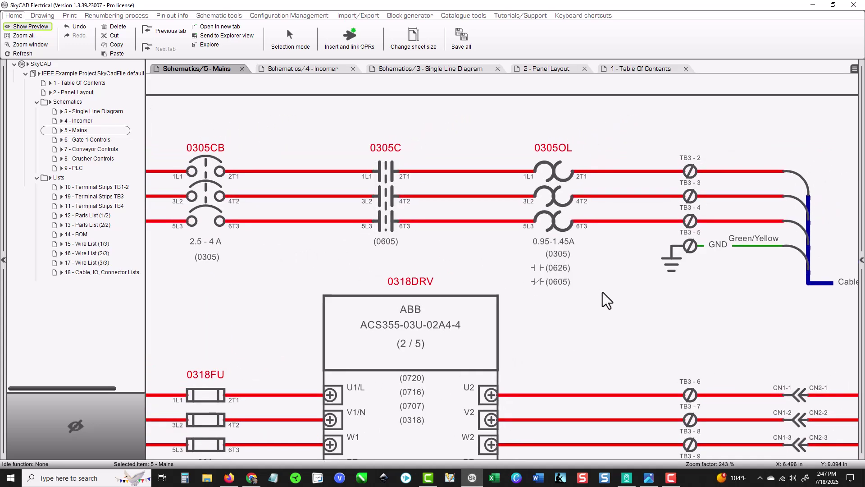
pyautogui.moveTo(599, 293); pyautogui.dragTo(520, 241, button='middle')
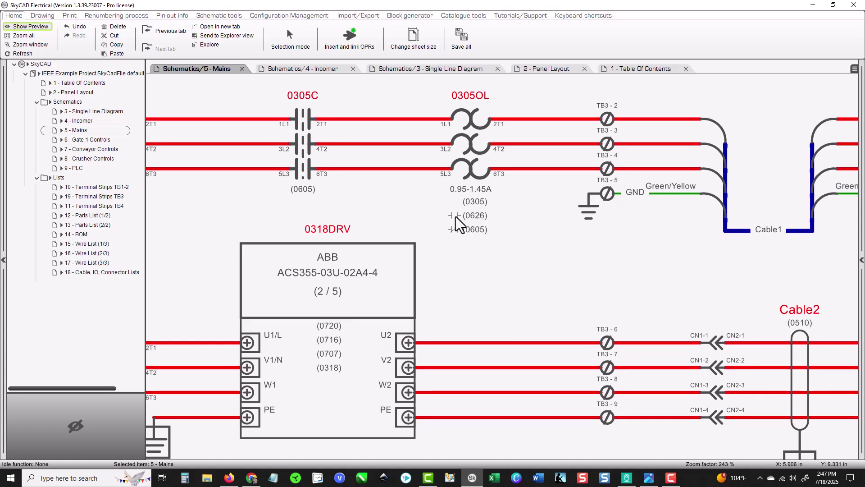
pyautogui.moveTo(619, 271); pyautogui.dragTo(430, 268, button='middle')
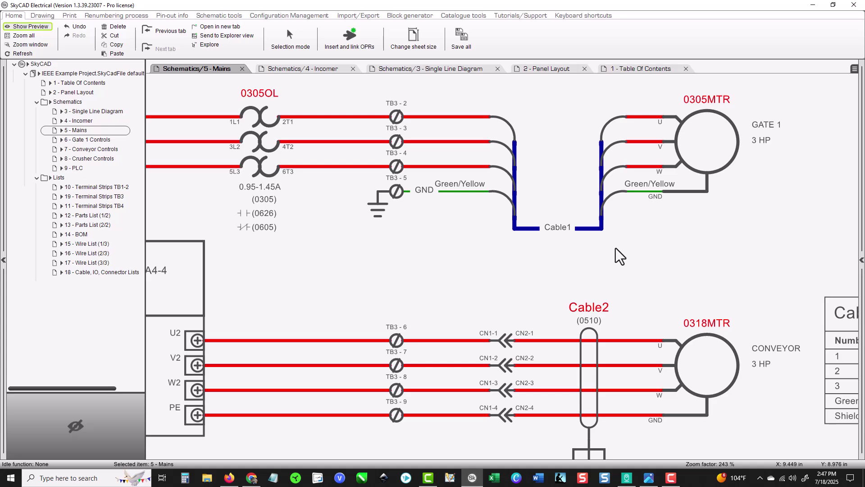
pyautogui.moveTo(649, 249); pyautogui.dragTo(554, 253, button='middle')
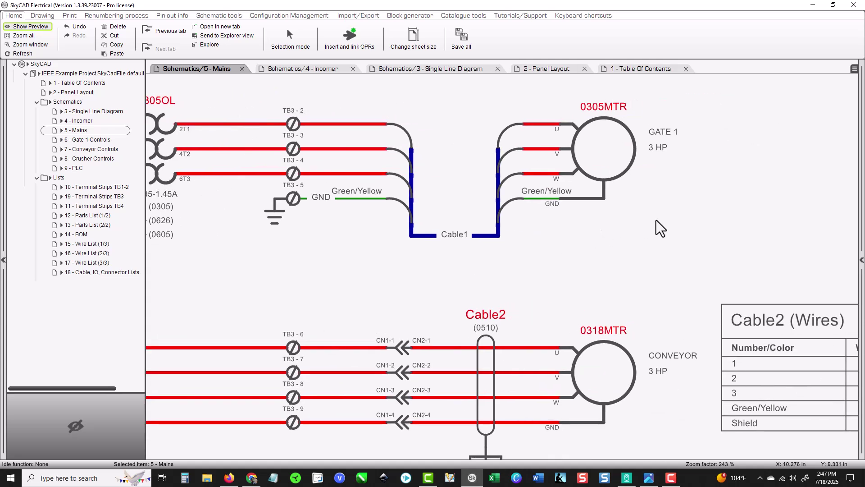
pyautogui.moveTo(618, 273); pyautogui.dragTo(625, 291, button='middle')
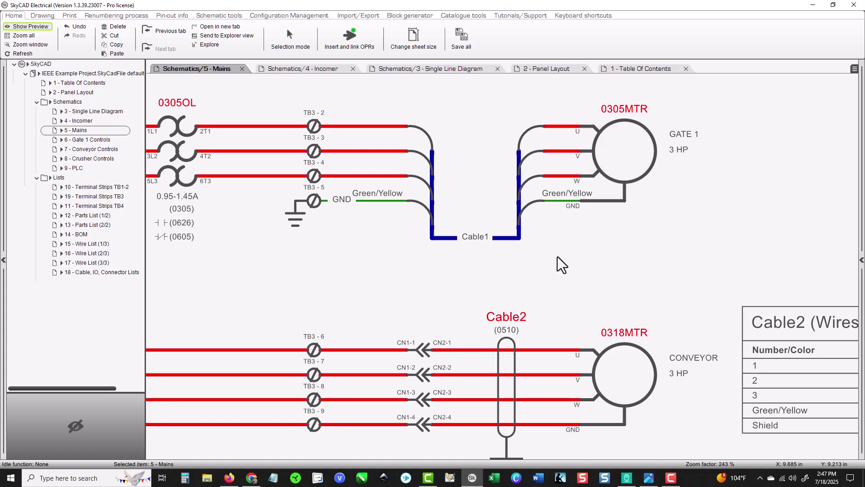
# Inspect the conveyor motor branch, view the properties of its Cable2 in the explorer, and close them again.
pyautogui.moveTo(561, 288); pyautogui.dragTo(631, 147, button='middle')
pyautogui.moveTo(355, 344); pyautogui.dragTo(426, 329, button='middle')
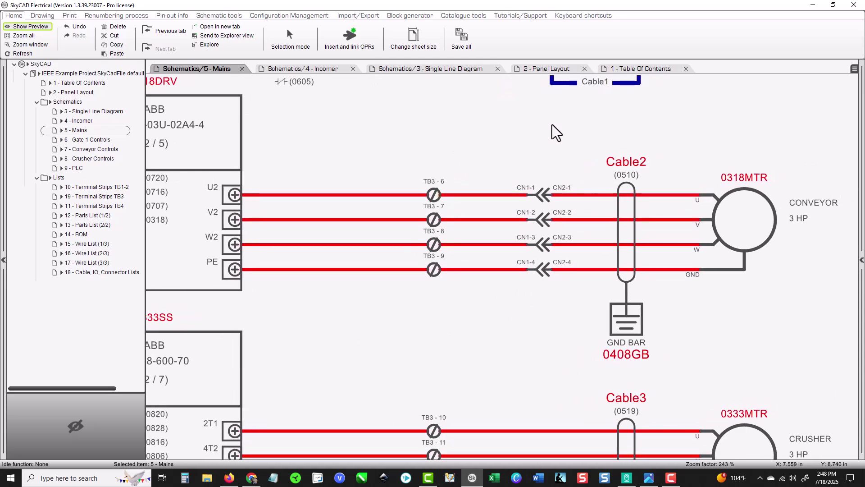
pyautogui.rightClick(625, 161)
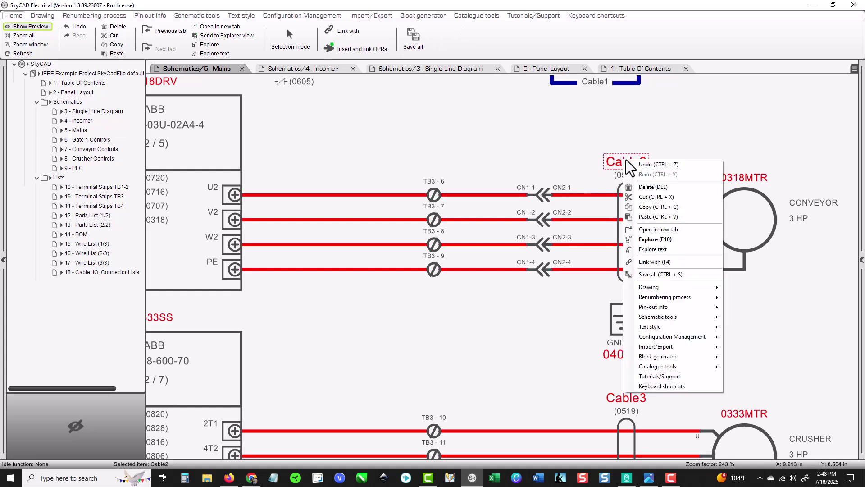
pyautogui.click(643, 238)
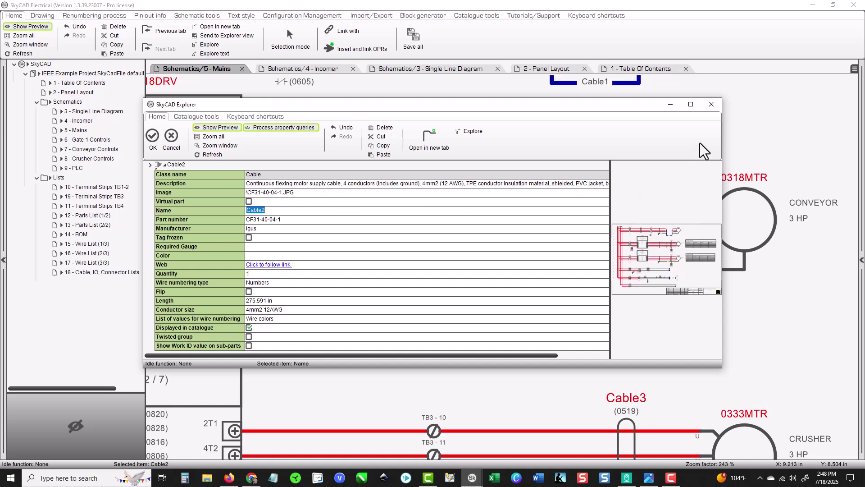
pyautogui.click(712, 106)
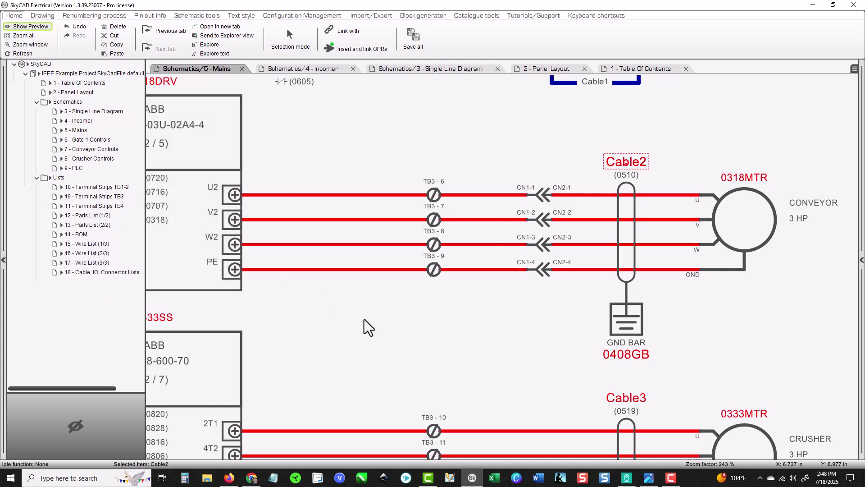
# Examine the crusher branch's breaker 0333CB and soft starter 0333SS on the Mains sheet.
pyautogui.moveTo(365, 319); pyautogui.dragTo(598, 242, button='middle')
pyautogui.moveTo(459, 211); pyautogui.dragTo(541, 236, button='middle')
pyautogui.moveTo(551, 274); pyautogui.dragTo(624, 221, button='middle')
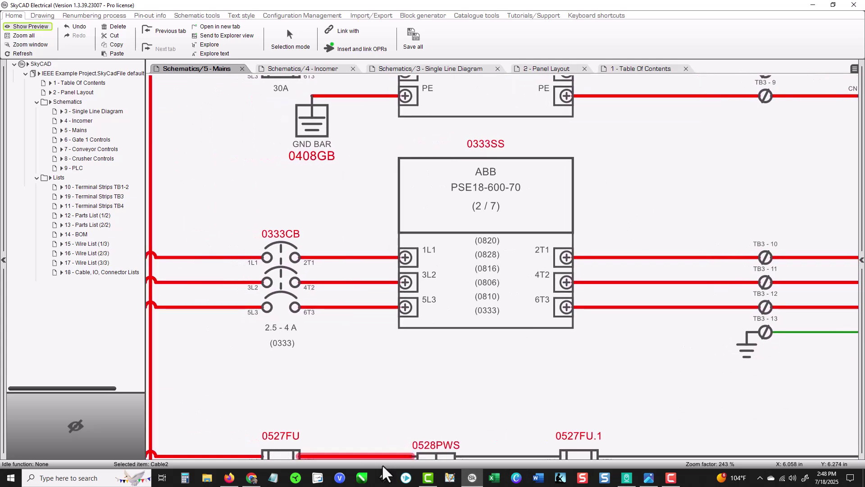
# Trace the 24VDC supply circuit from fuses 0527FU through power supply 0528PWS to the TB1 terminals.
pyautogui.moveTo(341, 396); pyautogui.dragTo(351, 255, button='middle')
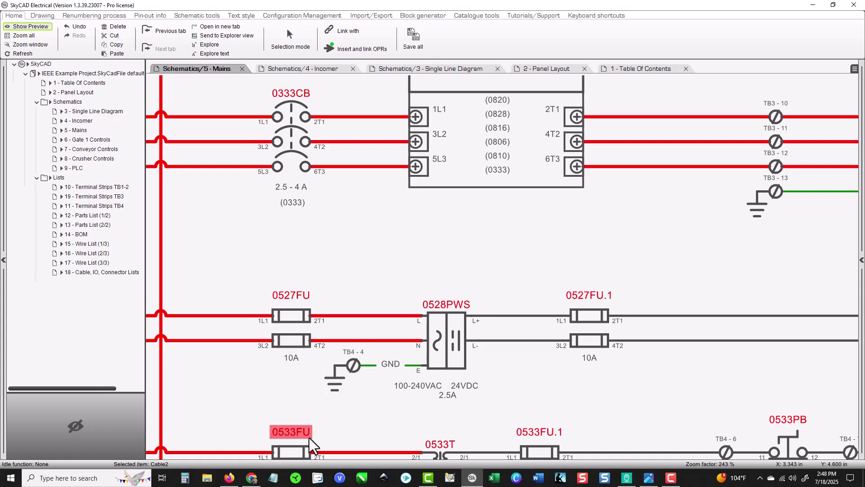
pyautogui.moveTo(385, 419); pyautogui.dragTo(358, 338, button='middle')
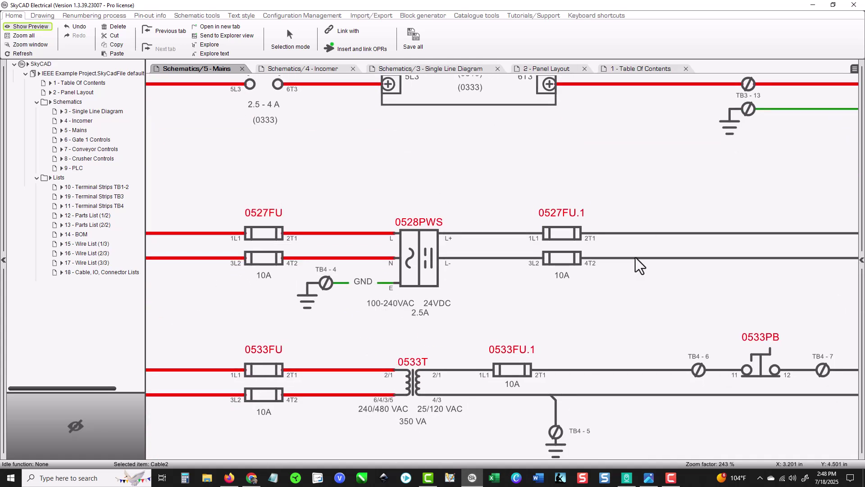
pyautogui.hscroll(10, 638, 313)
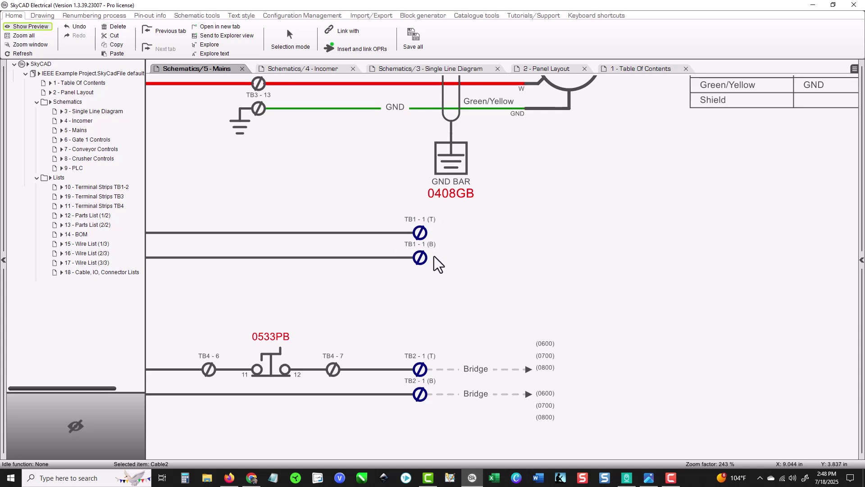
pyautogui.moveTo(436, 270); pyautogui.dragTo(519, 163, button='middle')
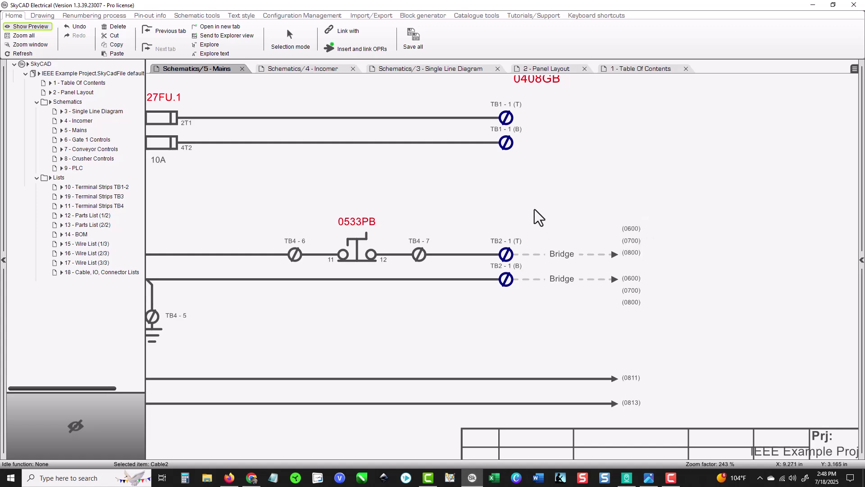
# Examine the control transformer 0533T circuit with its fuses and pushbutton 0533PB, and the 0538FU fused branch below it.
pyautogui.hscroll(-5, 489, 210)
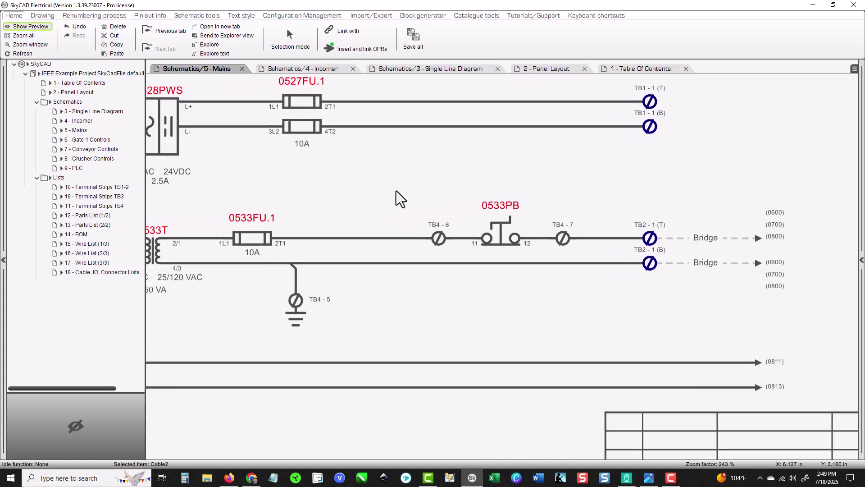
pyautogui.moveTo(396, 191); pyautogui.dragTo(475, 192, button='middle')
pyautogui.hscroll(-3, 360, 194)
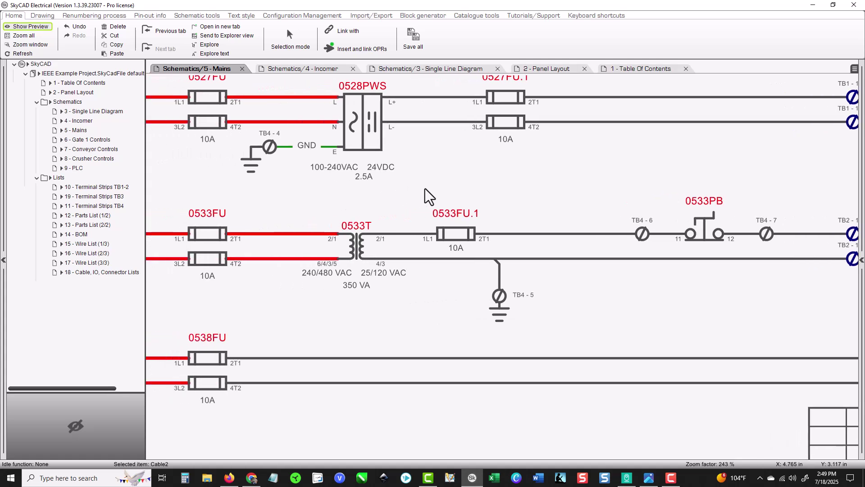
pyautogui.moveTo(301, 194); pyautogui.dragTo(296, 214, button='middle')
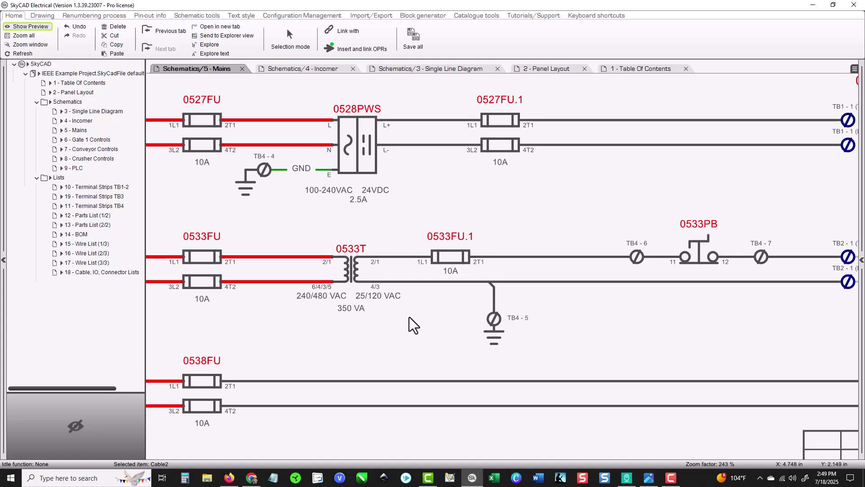
pyautogui.moveTo(408, 318); pyautogui.dragTo(389, 294, button='middle')
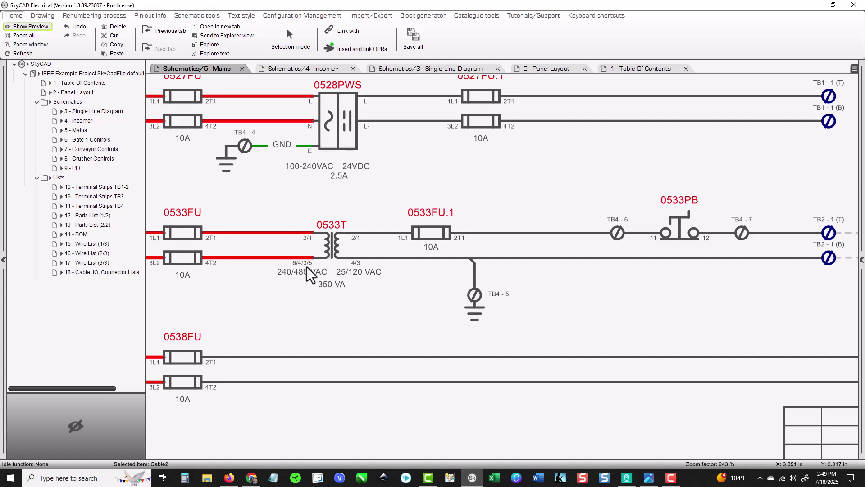
# Open the Gate 1 Controls sheet and examine the manual/off/auto selector, start/stop pushbuttons, photo sensor and contactor coil circuit.
pyautogui.press('pagedown')
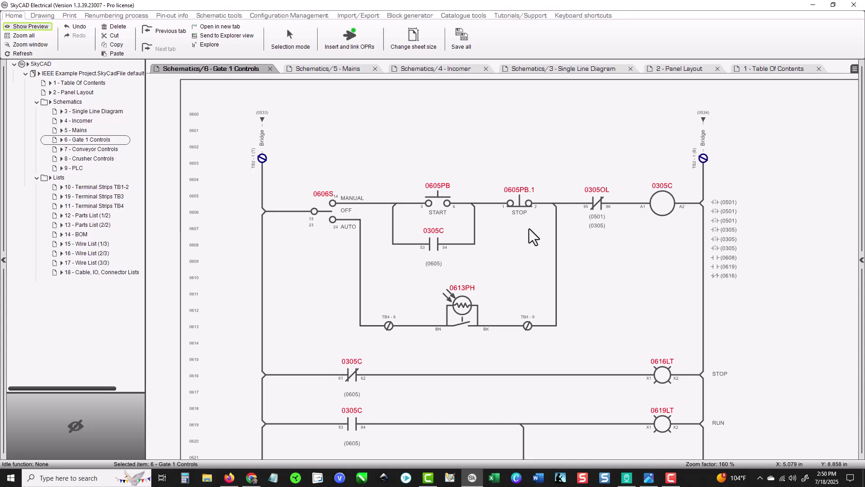
pyautogui.scroll(-1, 616, 259)
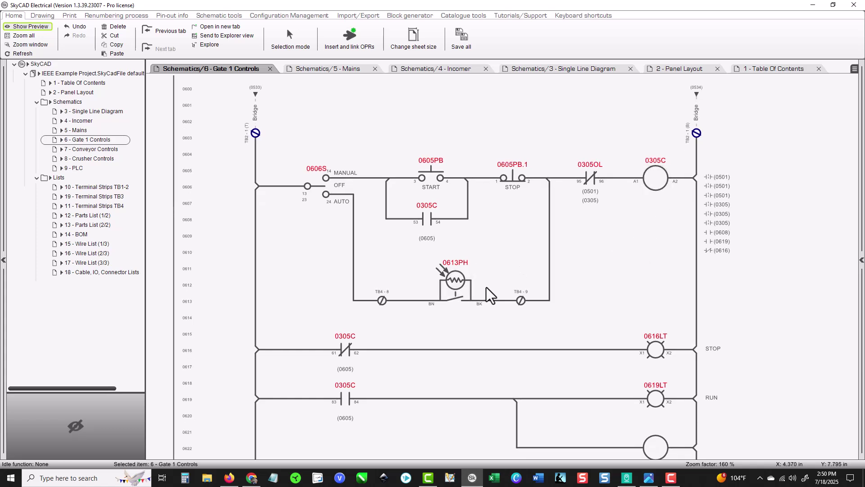
pyautogui.scroll(-2, 482, 277)
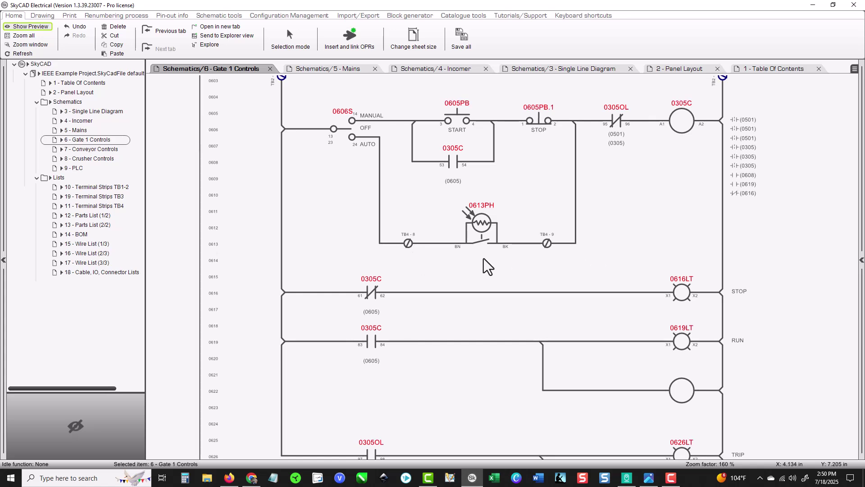
# Examine the STOP, RUN and TRIP indicator light circuits and the 0634AS alarm branch on the Gate 1 Controls sheet.
pyautogui.scroll(-3, 485, 269)
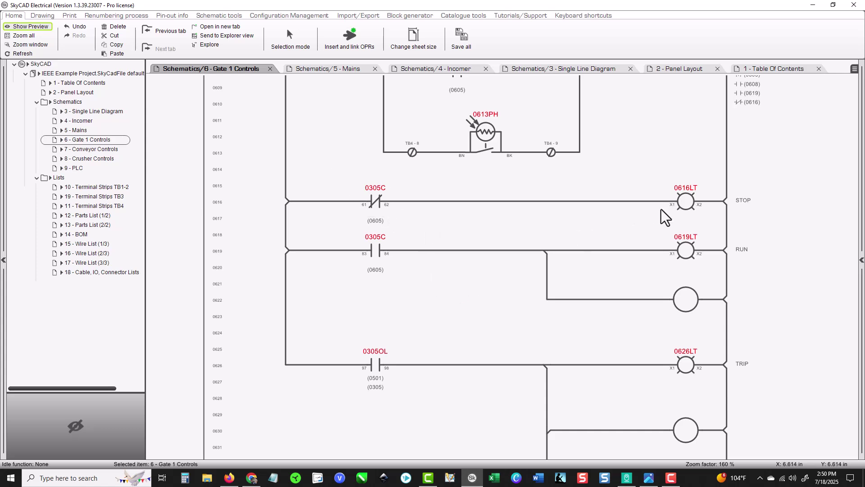
pyautogui.moveTo(661, 210); pyautogui.dragTo(549, 195, button='middle')
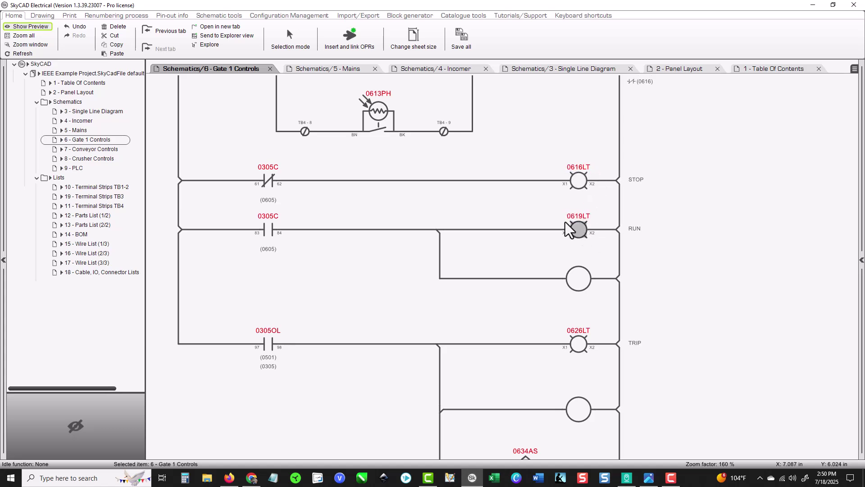
pyautogui.moveTo(498, 209); pyautogui.dragTo(526, 168, button='middle')
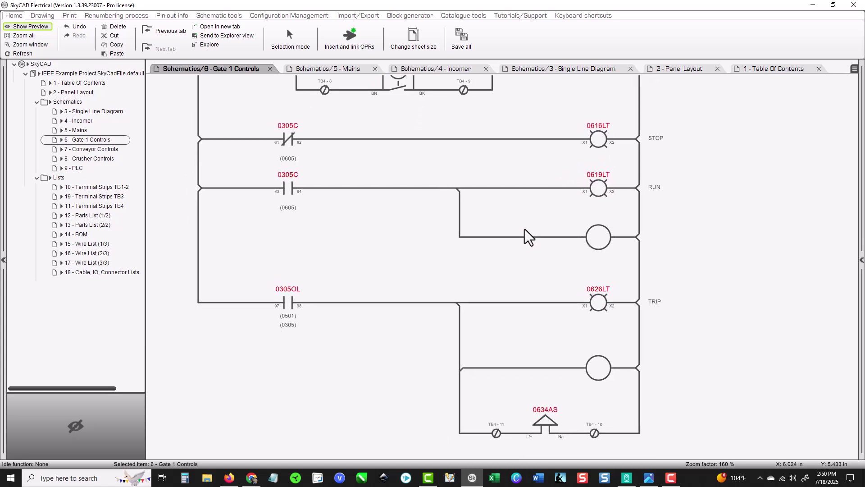
pyautogui.scroll(-2, 522, 215)
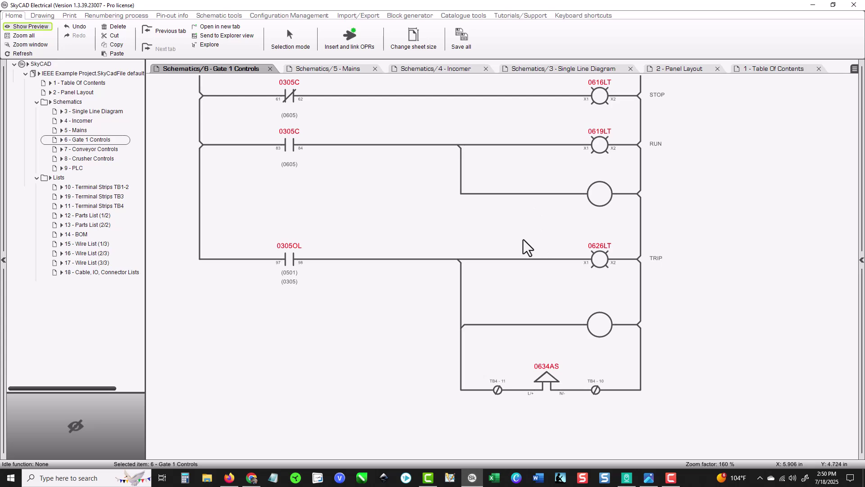
pyautogui.moveTo(523, 239); pyautogui.dragTo(524, 205, button='middle')
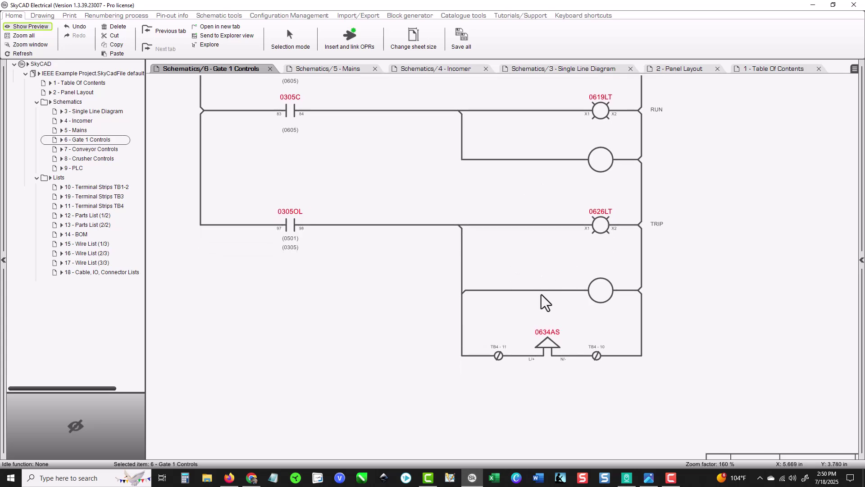
# Open the Conveyor Controls sheet and examine the 0706S selector, start/stop pushbuttons and relay coil circuit.
pyautogui.doubleClick(83, 150)
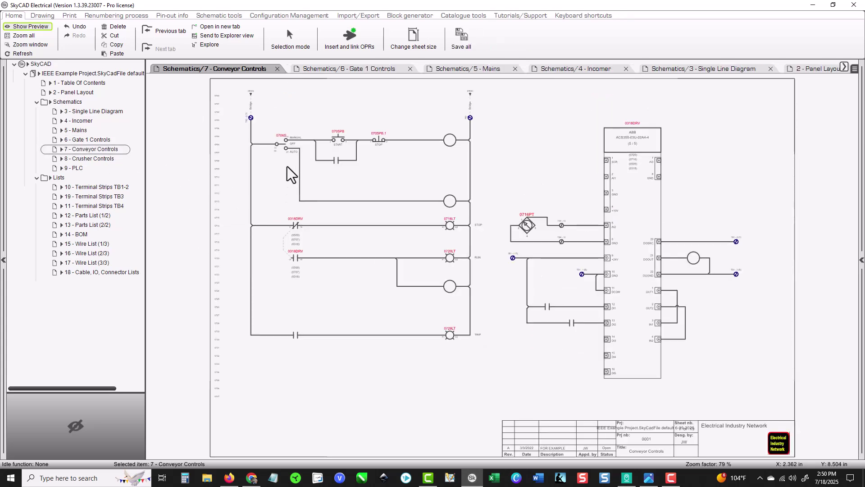
pyautogui.keyDown('ctrl'); pyautogui.scroll(5, 287, 166); pyautogui.keyUp('ctrl')
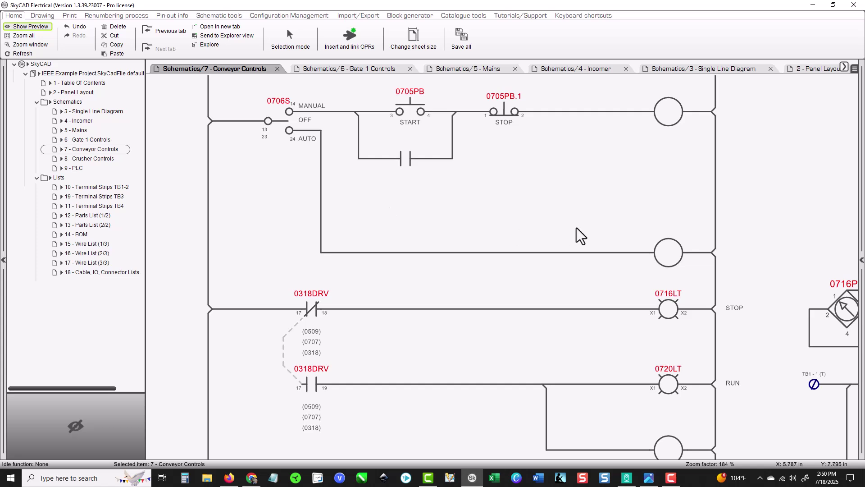
pyautogui.scroll(3, 481, 189)
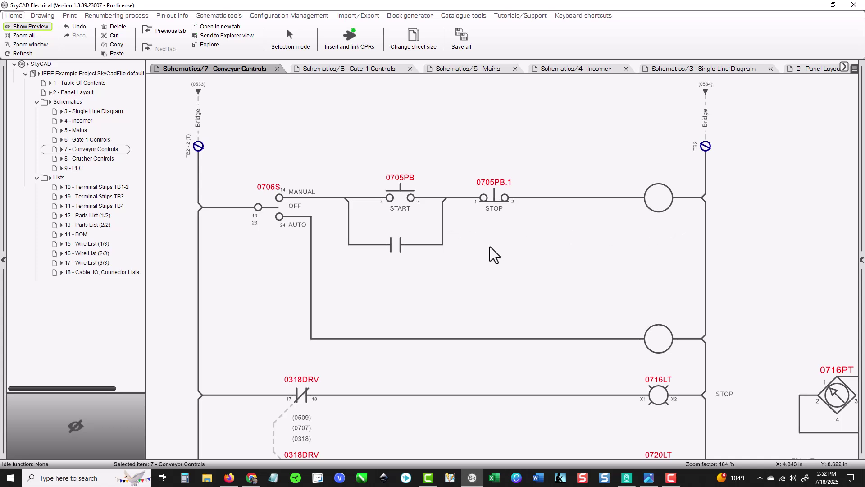
# Open the Crusher Controls sheet and view the properties of soft starter 0333SS.
pyautogui.doubleClick(137, 160)
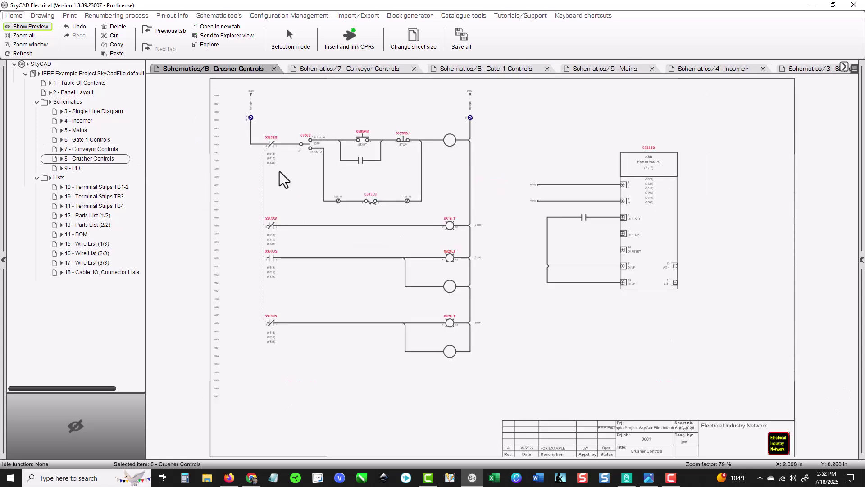
pyautogui.scroll(1, 332, 195)
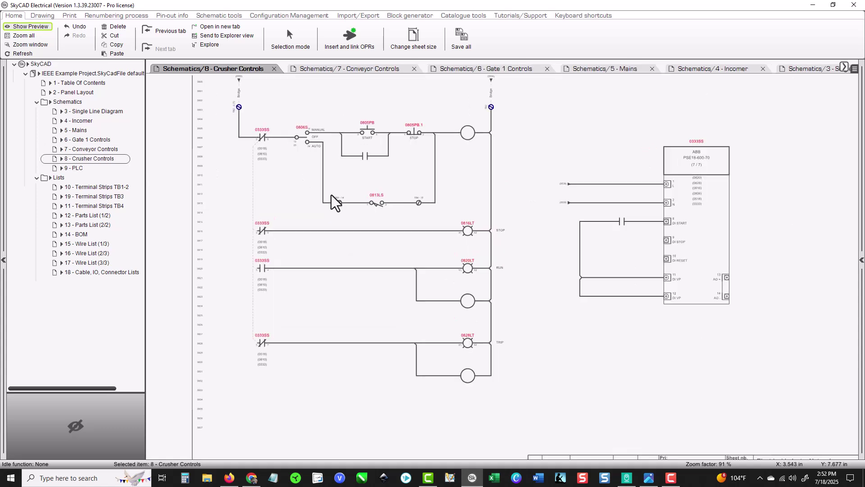
pyautogui.moveTo(745, 362); pyautogui.dragTo(595, 378, button='middle')
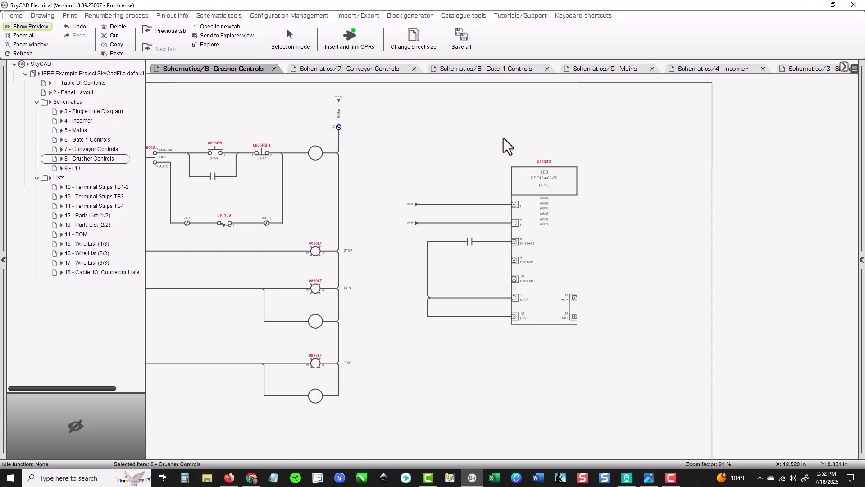
pyautogui.scroll(1, 527, 137)
pyautogui.scroll(4, 527, 137)
pyautogui.doubleClick(565, 190)
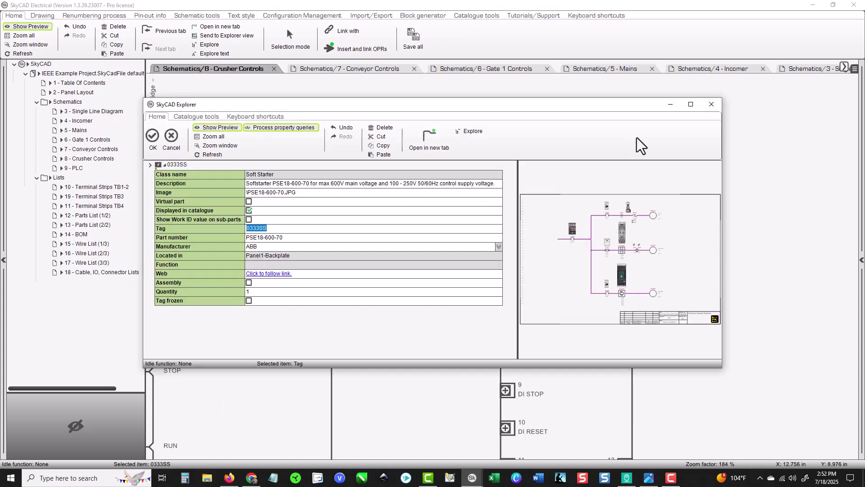
pyautogui.click(712, 104)
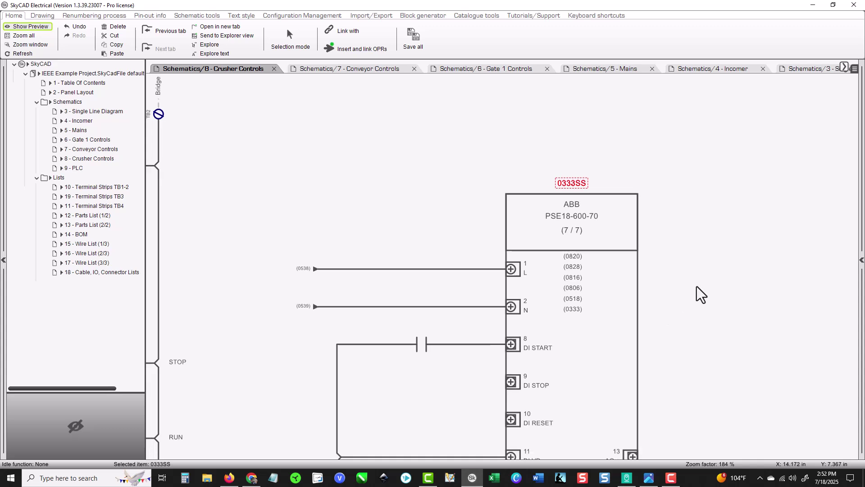
# Examine the terminal wiring of soft starter 0333SS and the neighbouring STOP and RUN light circuits.
pyautogui.moveTo(698, 286); pyautogui.dragTo(735, 167, button='middle')
pyautogui.moveTo(302, 286); pyautogui.dragTo(414, 292, button='middle')
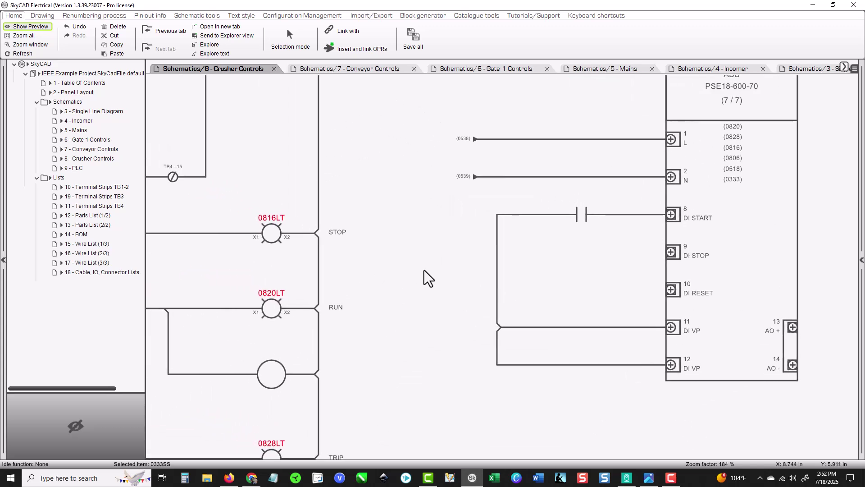
pyautogui.moveTo(429, 256); pyautogui.dragTo(388, 322, button='middle')
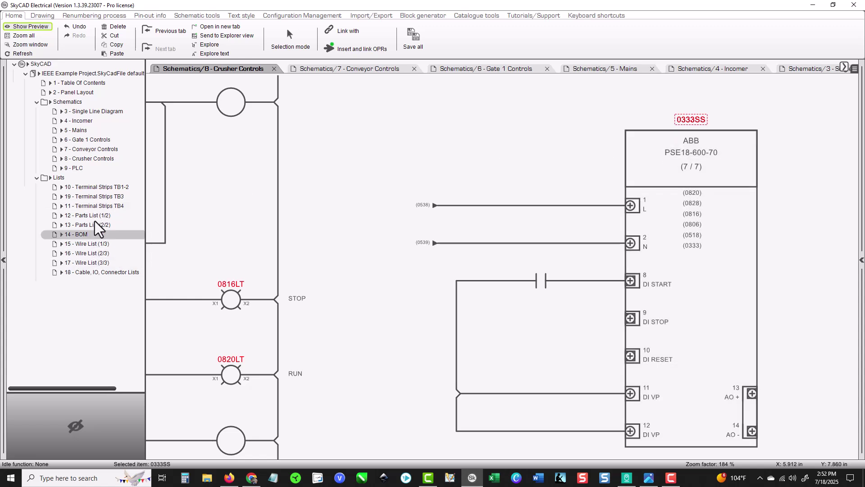
pyautogui.moveTo(325, 238); pyautogui.dragTo(428, 180, button='middle')
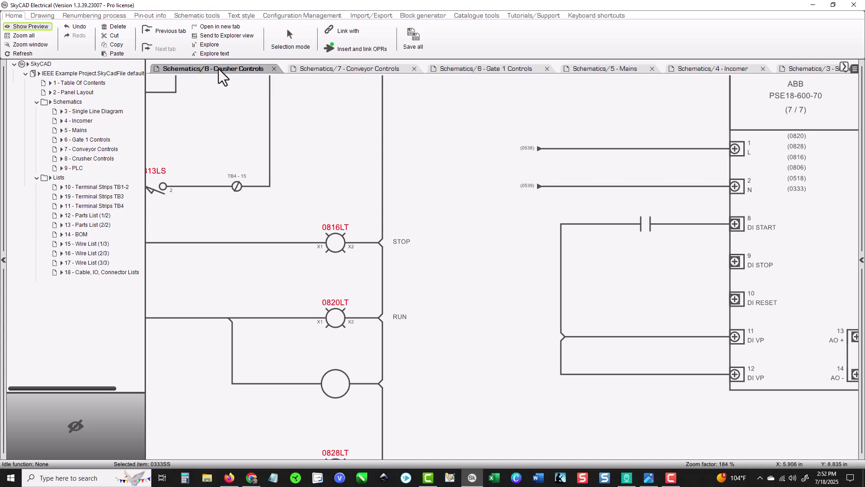
# Open the PLC sheet and examine PLC1, the DI1 and DO1 modules and the spare relay contacts.
pyautogui.doubleClick(73, 168)
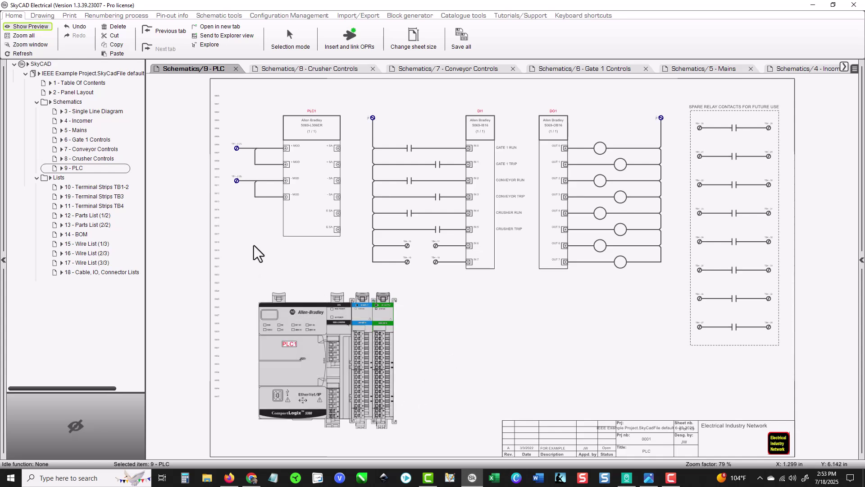
pyautogui.moveTo(254, 247); pyautogui.dragTo(225, 291, button='middle')
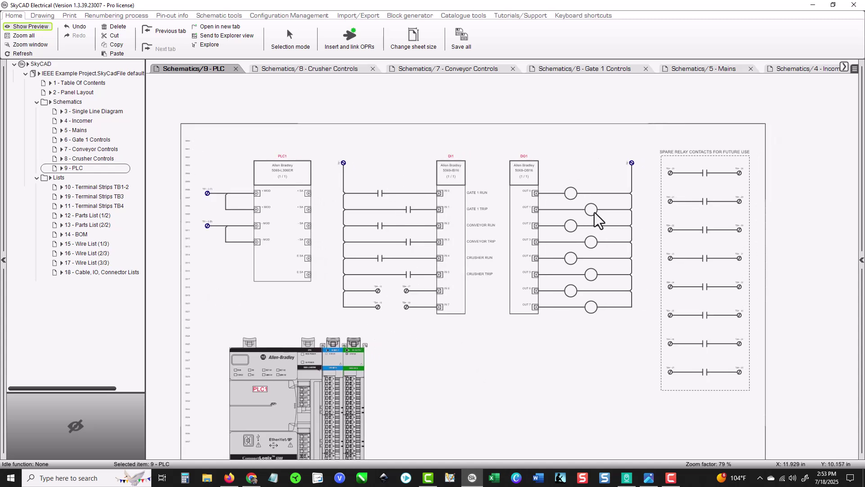
# Open the Terminal Strips TB1-2 sheet and examine the 24VDC strip TB1, its connections and its layout drawing.
pyautogui.scroll(-10, 585, 292)
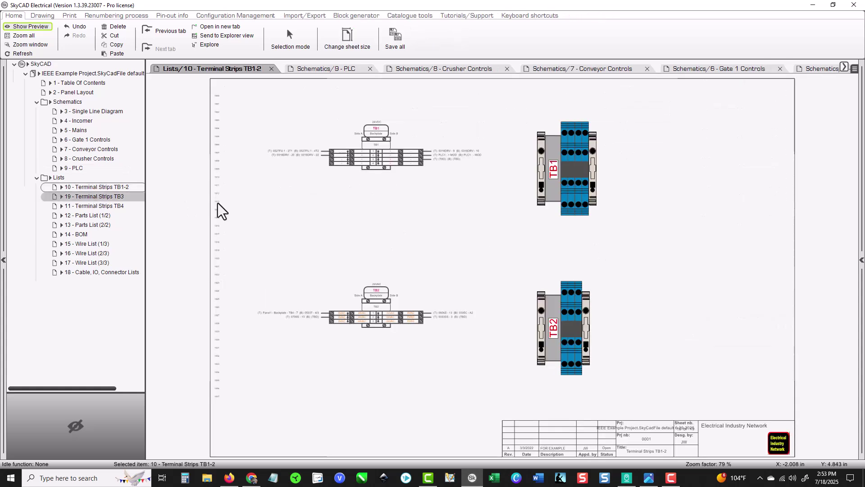
pyautogui.scroll(5, 401, 225)
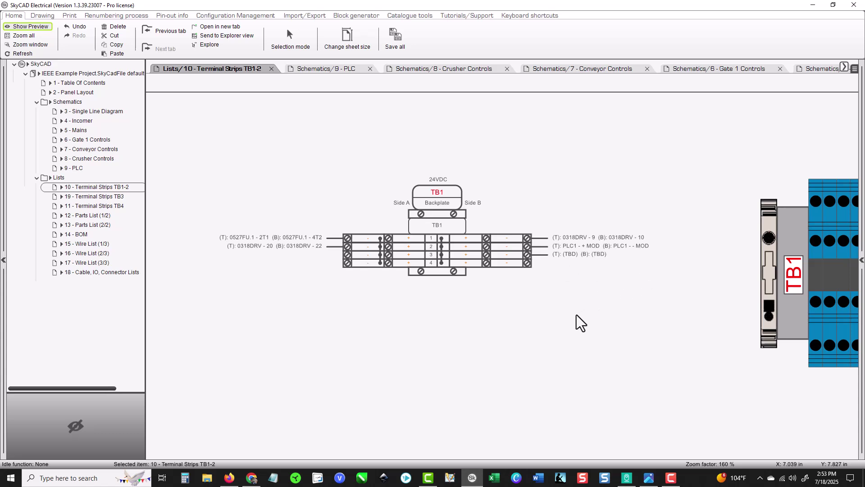
pyautogui.moveTo(563, 336); pyautogui.dragTo(527, 316, button='middle')
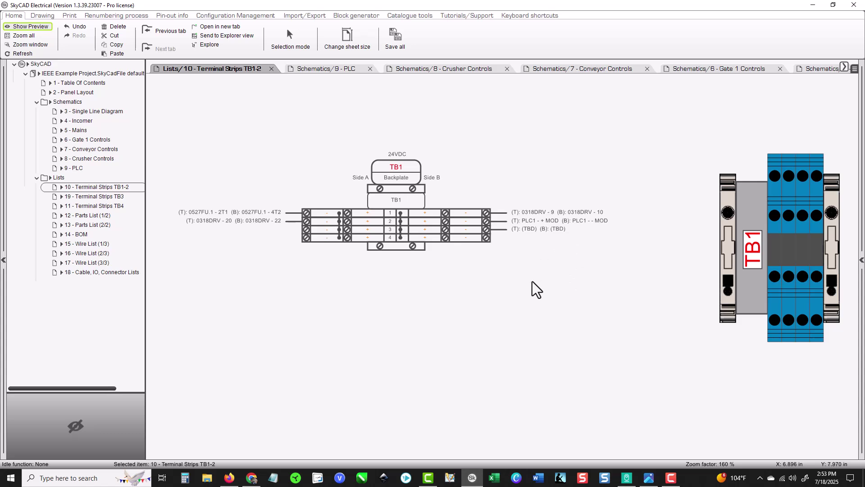
pyautogui.scroll(-1, 483, 248)
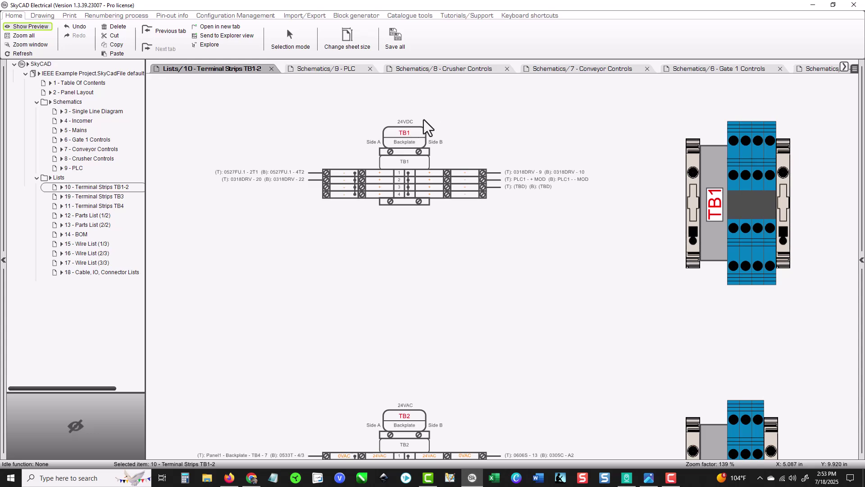
pyautogui.scroll(4, 424, 122)
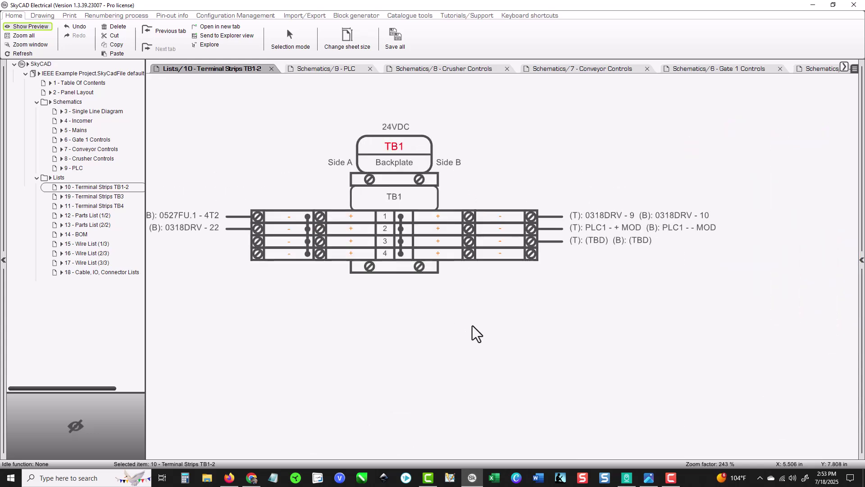
pyautogui.scroll(-5, 473, 324)
pyautogui.moveTo(479, 368); pyautogui.dragTo(411, 267, button='middle')
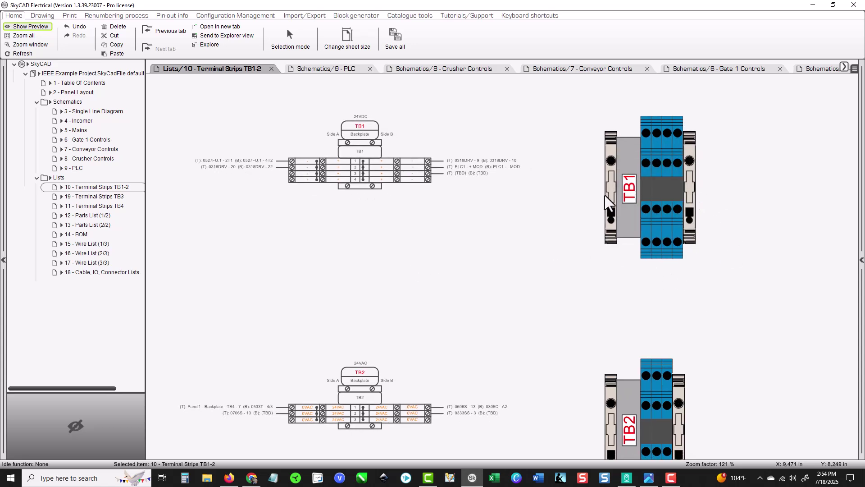
pyautogui.moveTo(727, 293)
pyautogui.mouseDown(button='middle')
pyautogui.moveTo(722, 237)
pyautogui.moveTo(727, 289)
pyautogui.mouseUp(button='middle')
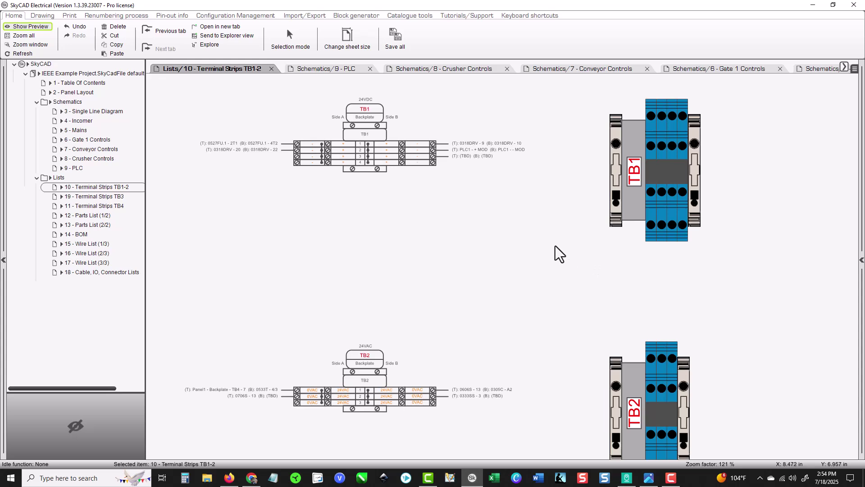
# Examine the 24VAC terminal strip TB2, its side A and side B connections and its layout drawing.
pyautogui.scroll(-3, 555, 246)
pyautogui.moveTo(541, 281); pyautogui.dragTo(575, 172, button='middle')
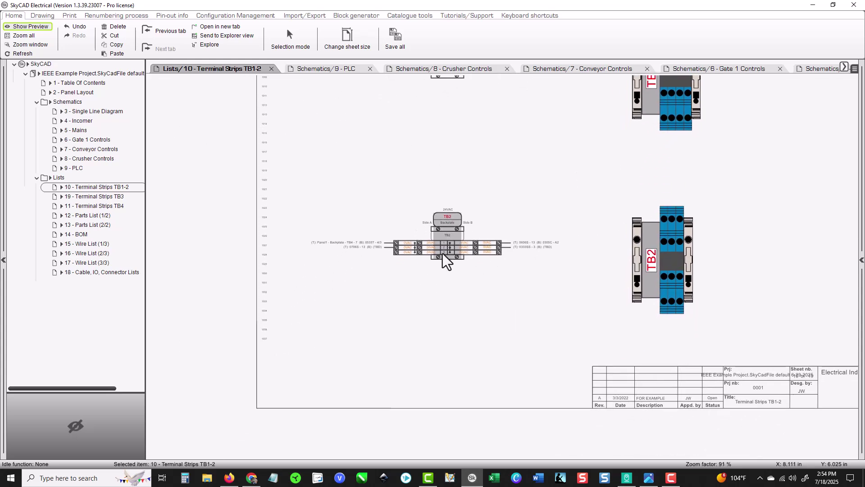
pyautogui.scroll(5, 442, 251)
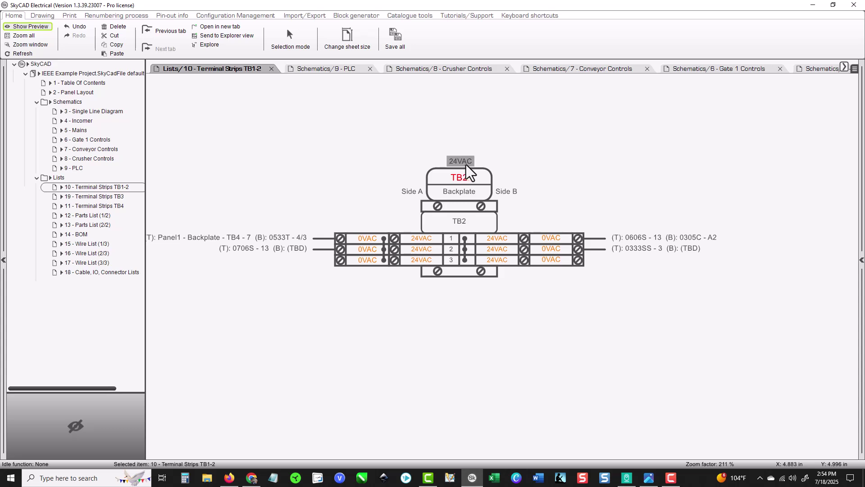
pyautogui.moveTo(539, 132)
pyautogui.mouseDown(button='middle')
pyautogui.moveTo(526, 338)
pyautogui.moveTo(504, 267)
pyautogui.moveTo(524, 152)
pyautogui.mouseUp(button='middle')
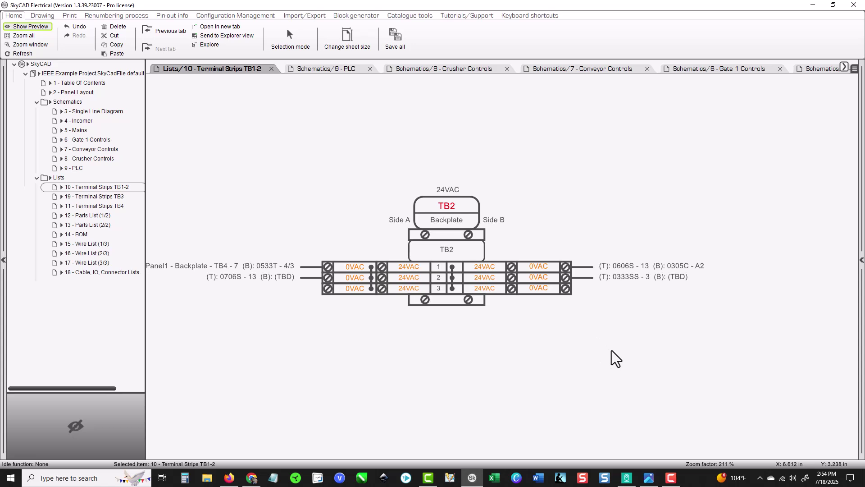
pyautogui.scroll(-5, 618, 349)
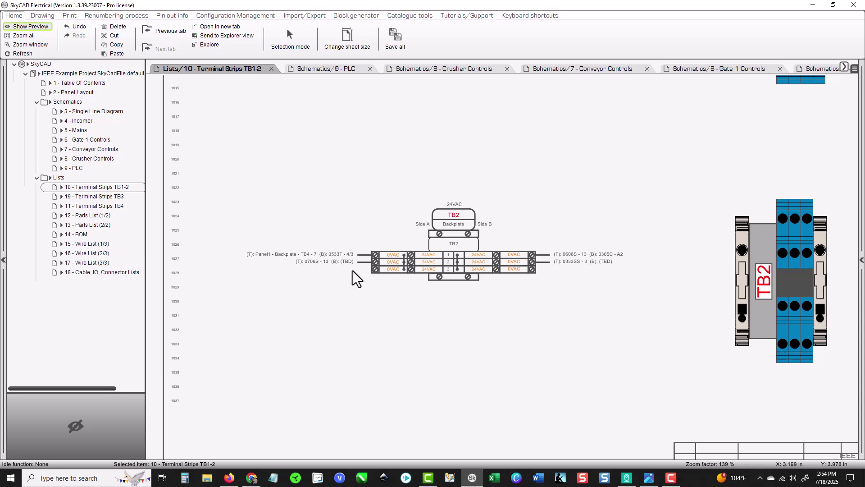
pyautogui.moveTo(652, 314)
pyautogui.mouseDown(button='middle')
pyautogui.moveTo(483, 305)
pyautogui.moveTo(477, 236)
pyautogui.mouseUp(button='middle')
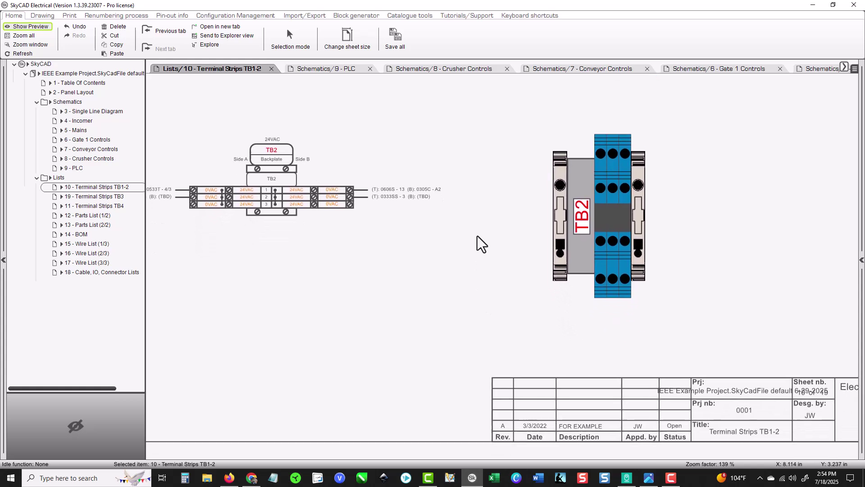
# Open the Terminal Strips TB3 sheet and examine the single level table across its connection, net, part number and manufacturer columns.
pyautogui.doubleClick(105, 197)
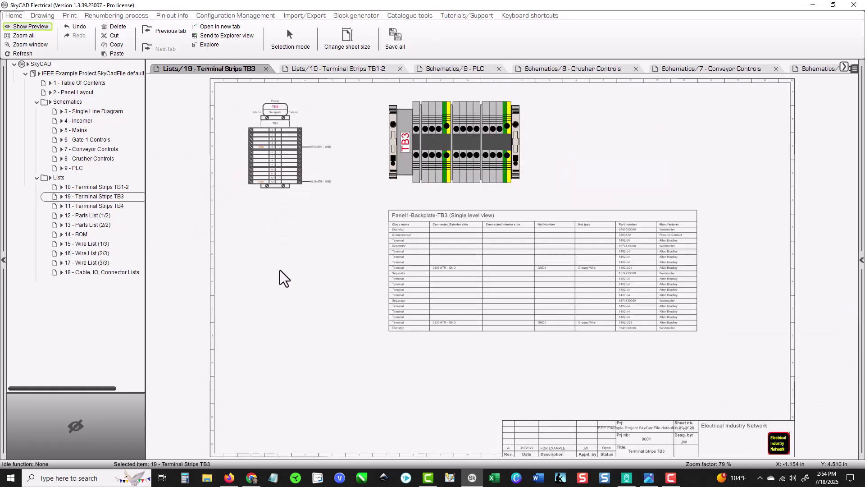
pyautogui.scroll(4, 343, 265)
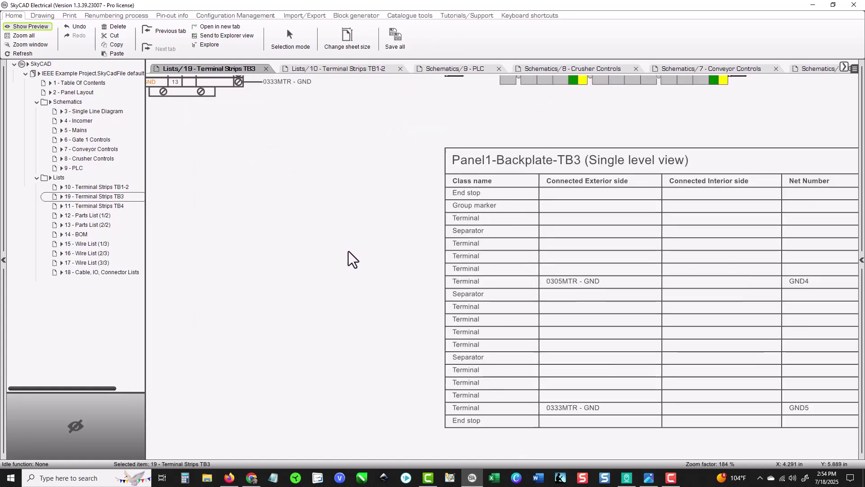
pyautogui.scroll(-1, 225, 237)
pyautogui.moveTo(220, 233); pyautogui.dragTo(170, 229, button='middle')
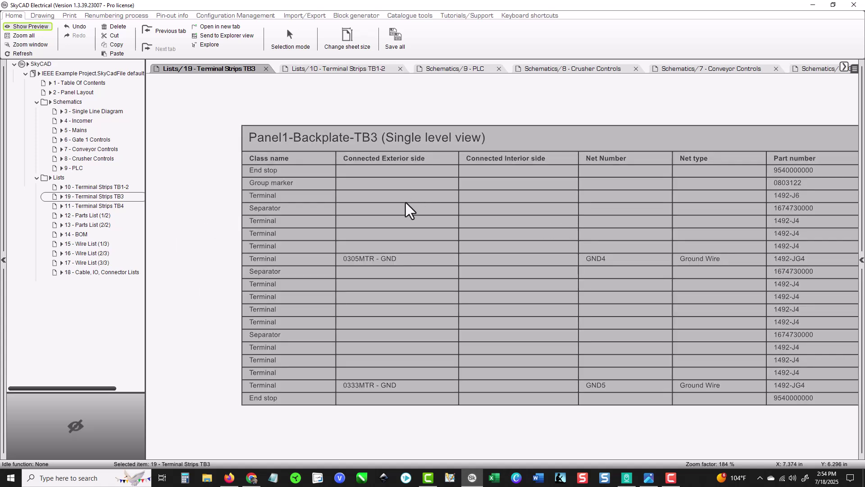
pyautogui.moveTo(636, 203); pyautogui.dragTo(429, 190, button='middle')
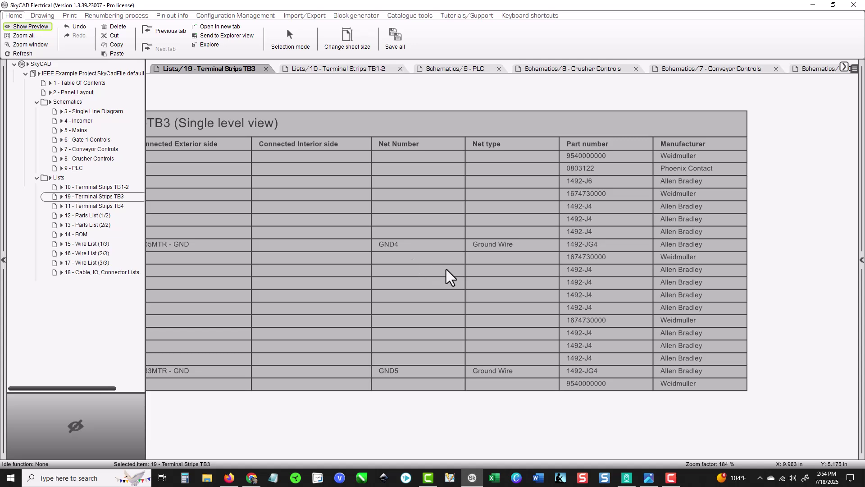
pyautogui.moveTo(525, 285); pyautogui.dragTo(456, 272, button='middle')
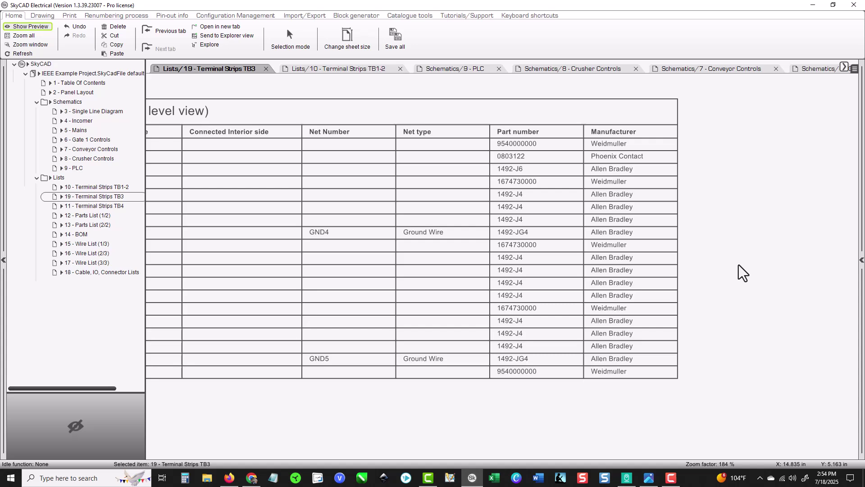
# Examine the TB3 table's exterior connections, then the strip's wiring diagram and layout drawing on the same sheet.
pyautogui.moveTo(739, 264); pyautogui.dragTo(792, 258, button='middle')
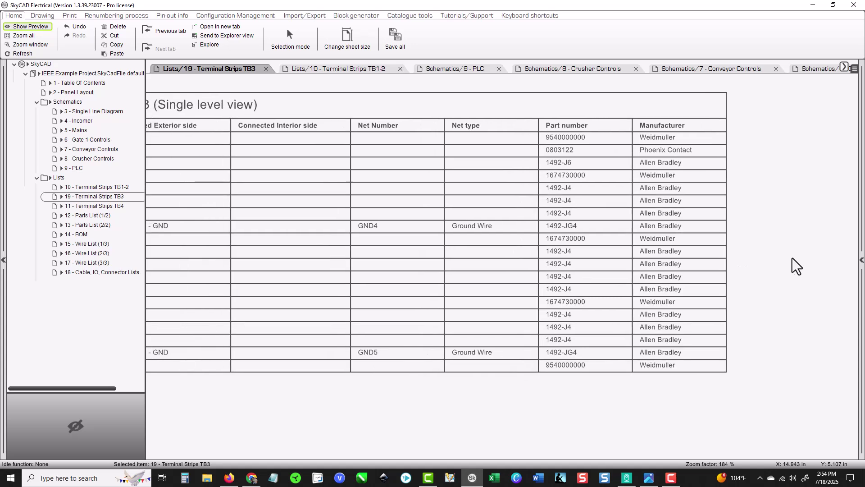
pyautogui.moveTo(378, 237); pyautogui.dragTo(489, 256, button='middle')
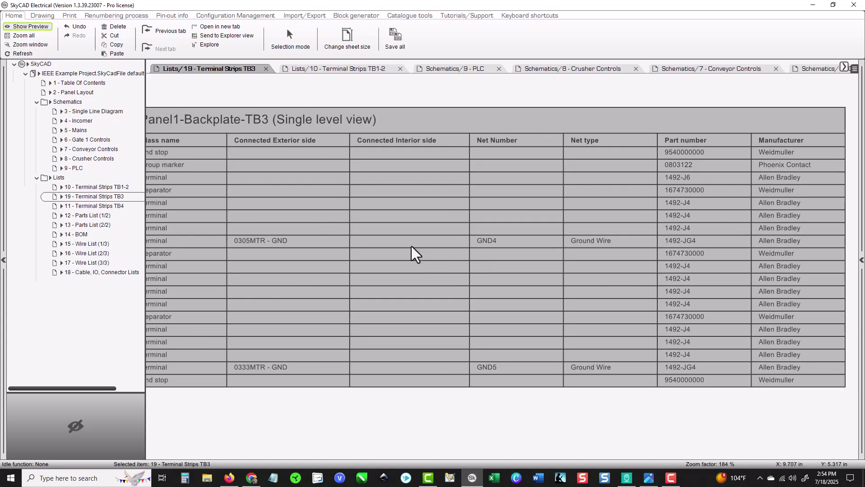
pyautogui.scroll(-3, 439, 246)
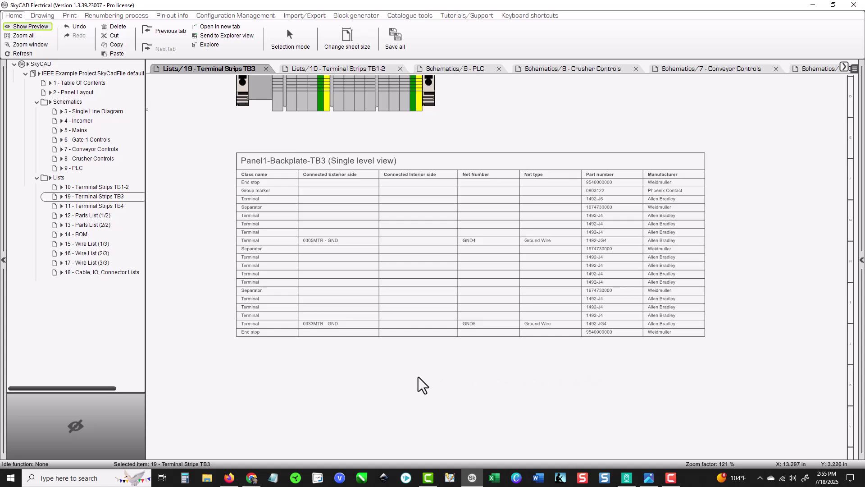
pyautogui.moveTo(418, 377); pyautogui.dragTo(507, 340, button='middle')
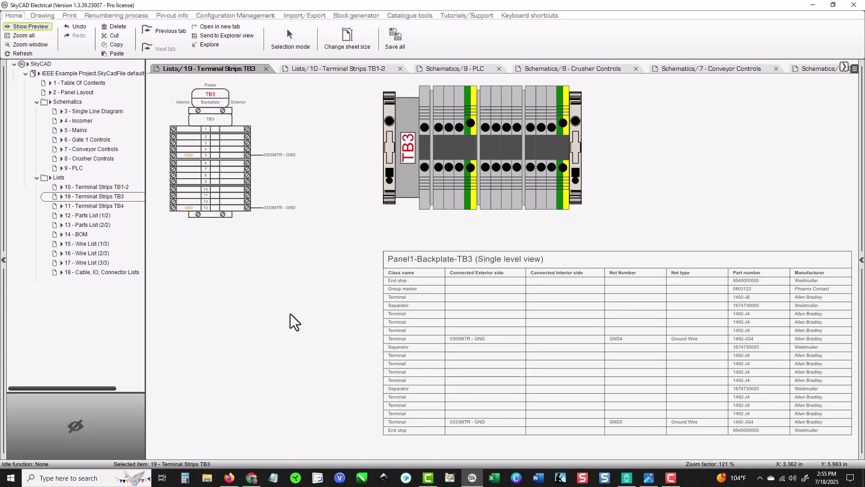
pyautogui.scroll(1, 299, 374)
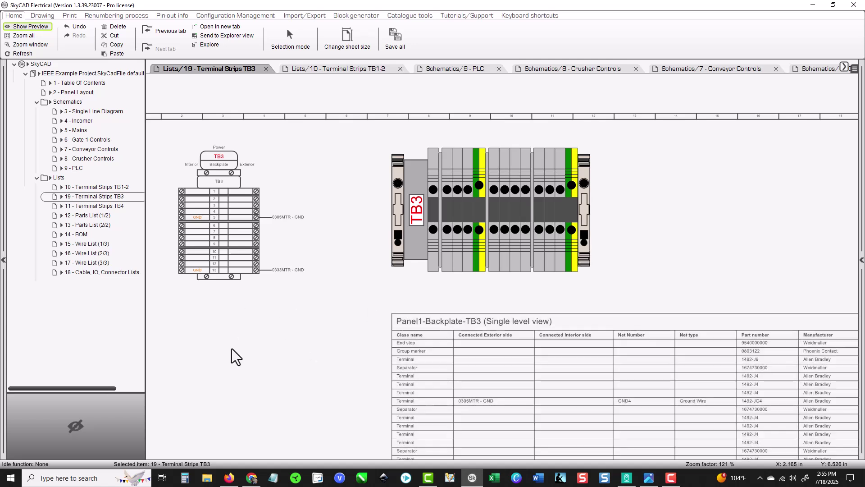
pyautogui.scroll(-3, 283, 326)
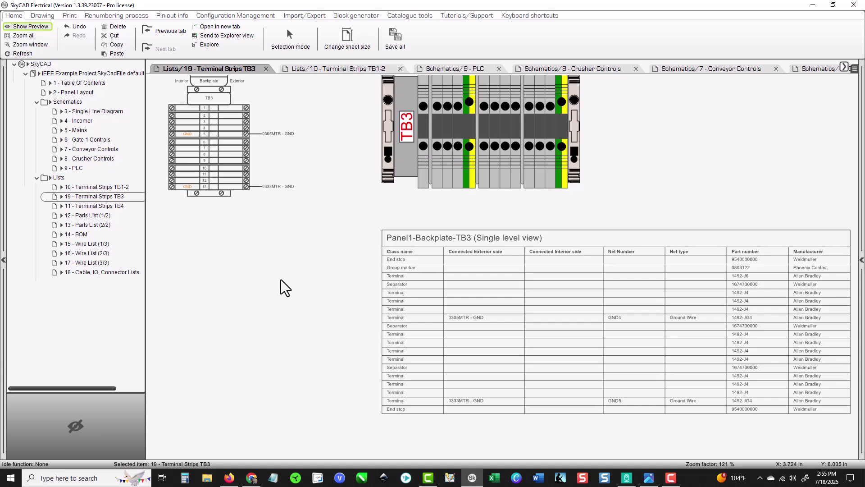
# Open the Terminal Strips TB4 sheet and examine the single level table's connections, net numbers, part numbers and manufacturers.
pyautogui.doubleClick(95, 206)
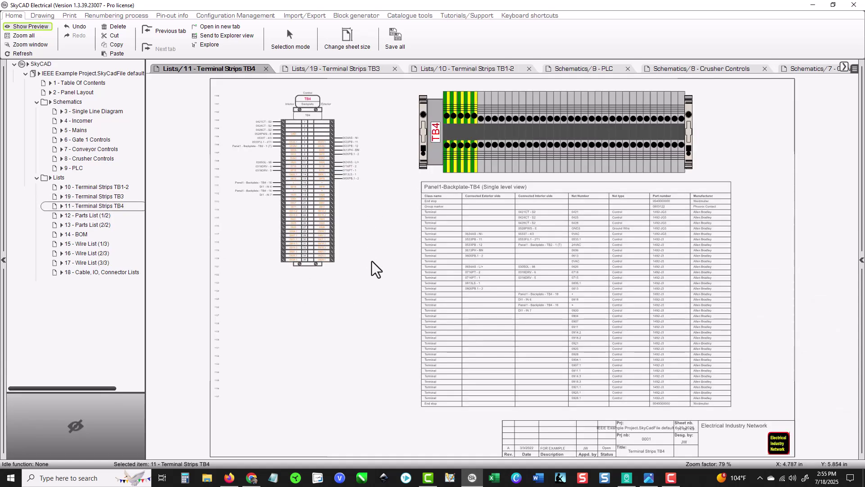
pyautogui.scroll(5, 600, 296)
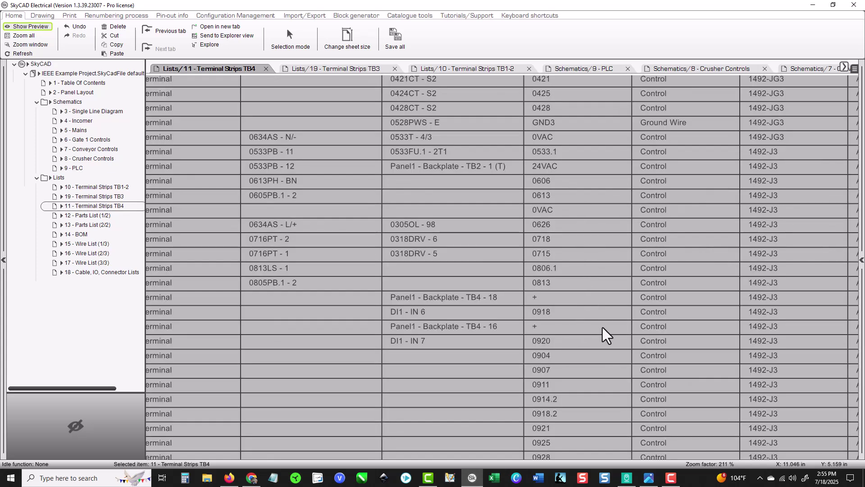
pyautogui.moveTo(602, 334); pyautogui.dragTo(606, 249, button='middle')
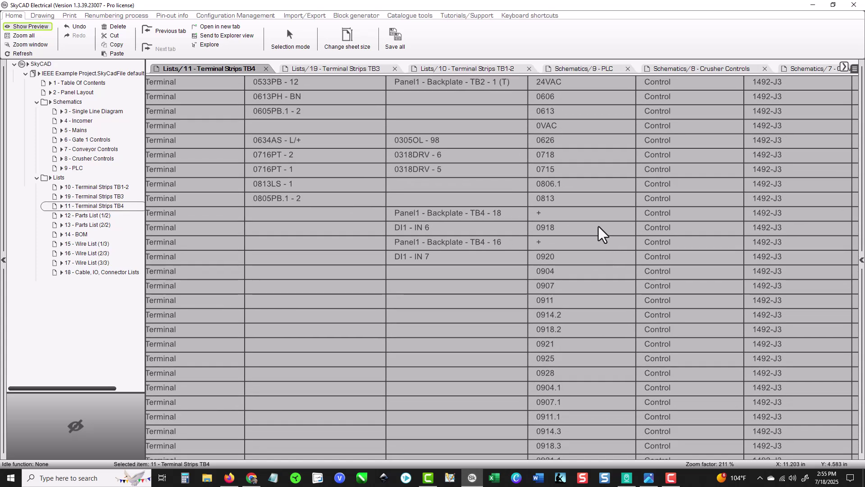
pyautogui.moveTo(320, 238); pyautogui.dragTo(462, 235, button='middle')
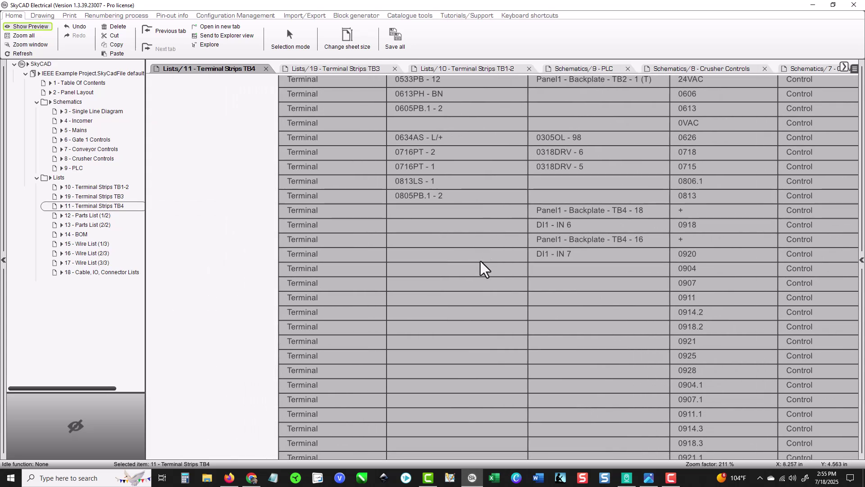
pyautogui.moveTo(584, 327); pyautogui.dragTo(537, 236, button='middle')
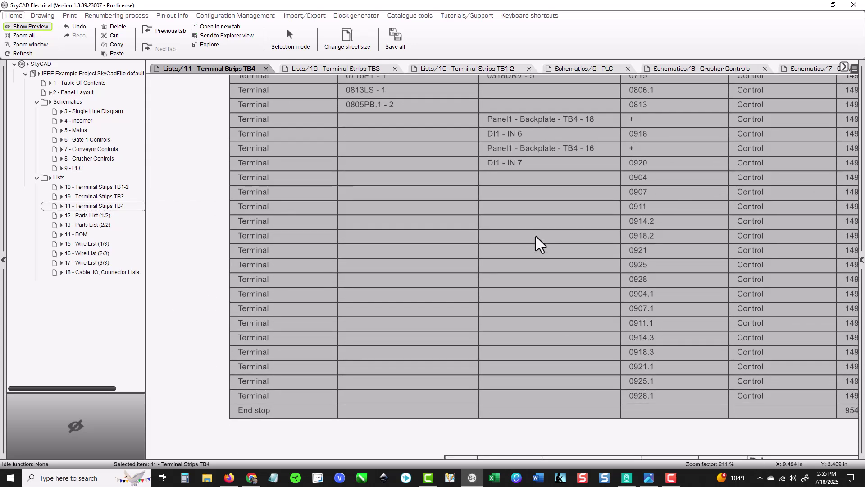
pyautogui.moveTo(717, 288); pyautogui.dragTo(479, 399, button='middle')
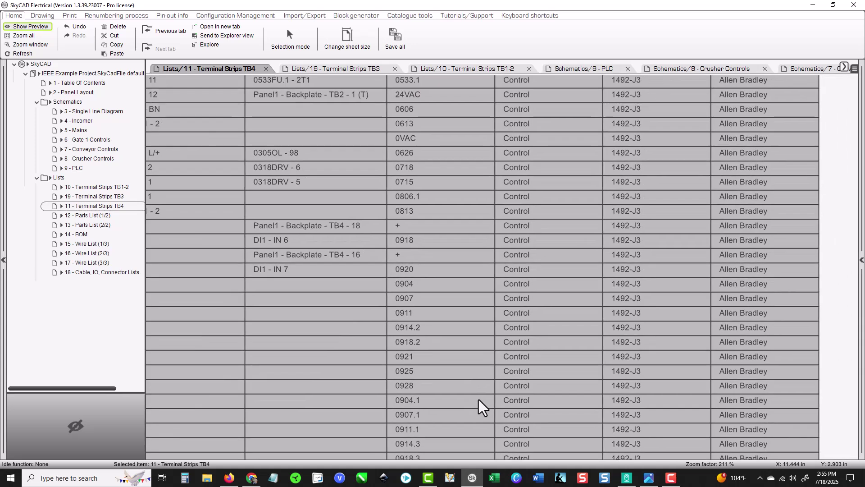
pyautogui.moveTo(657, 223); pyautogui.dragTo(662, 375, button='middle')
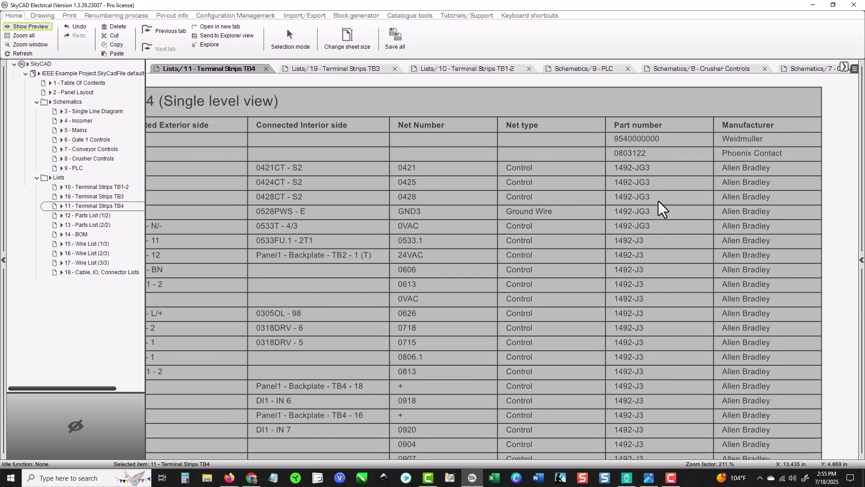
pyautogui.moveTo(449, 187); pyautogui.dragTo(635, 185, button='middle')
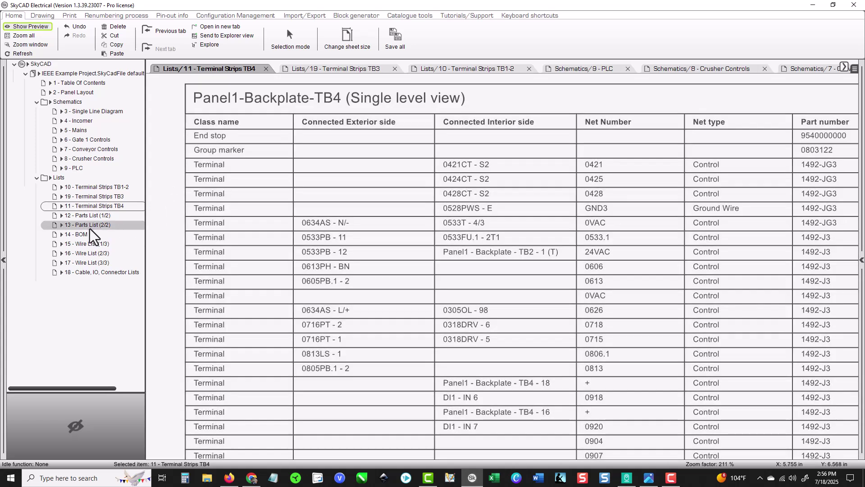
# Open the Parts List (1/2) sheet and examine its reference, location, class name, part number and manufacturer columns.
pyautogui.click(84, 217)
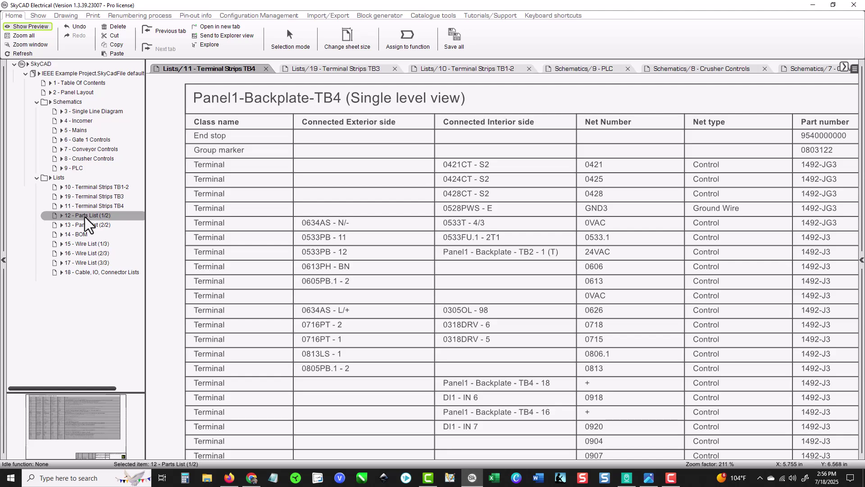
pyautogui.doubleClick(84, 217)
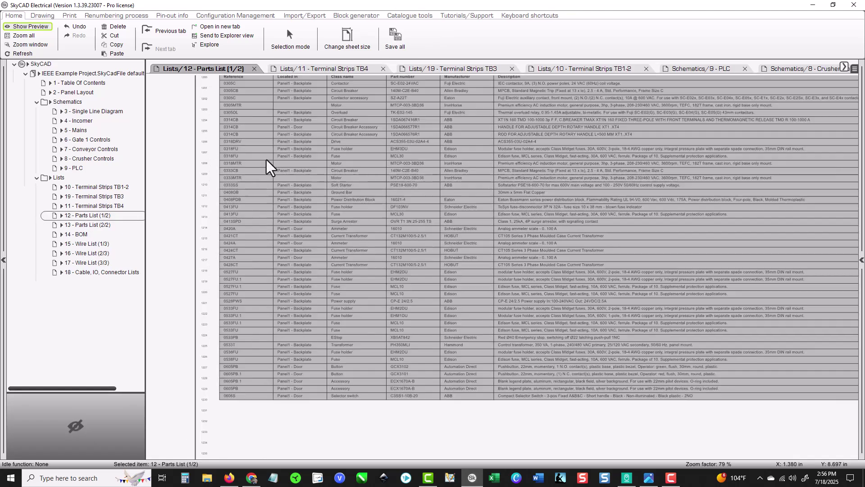
pyautogui.scroll(5, 267, 160)
pyautogui.scroll(5, 268, 156)
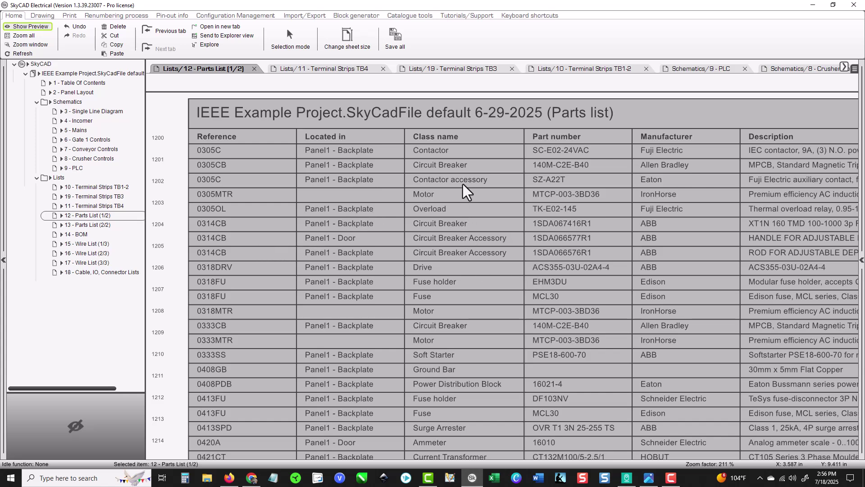
pyautogui.moveTo(475, 289); pyautogui.dragTo(475, 202, button='middle')
pyautogui.moveTo(481, 311); pyautogui.dragTo(483, 196, button='middle')
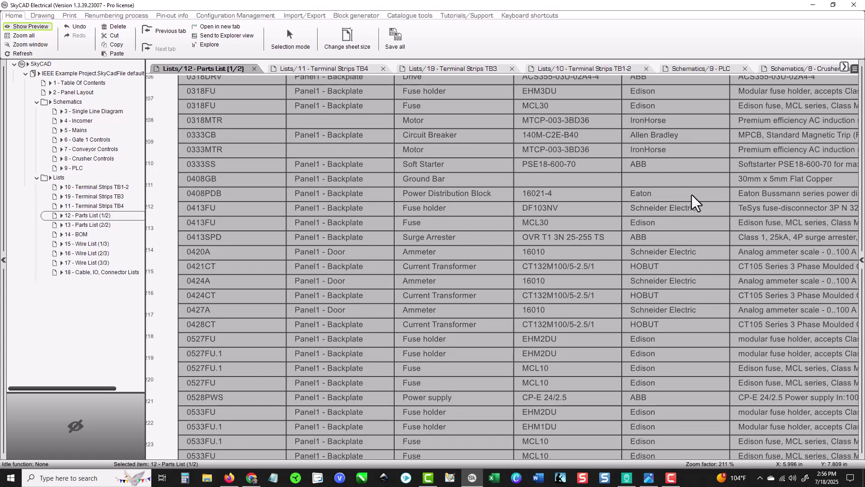
# Read the part descriptions in Parts List (1/2) and follow the rows down to the selector switch 0606S.
pyautogui.moveTo(692, 194); pyautogui.dragTo(407, 201, button='middle')
pyautogui.moveTo(676, 203); pyautogui.dragTo(665, 181, button='middle')
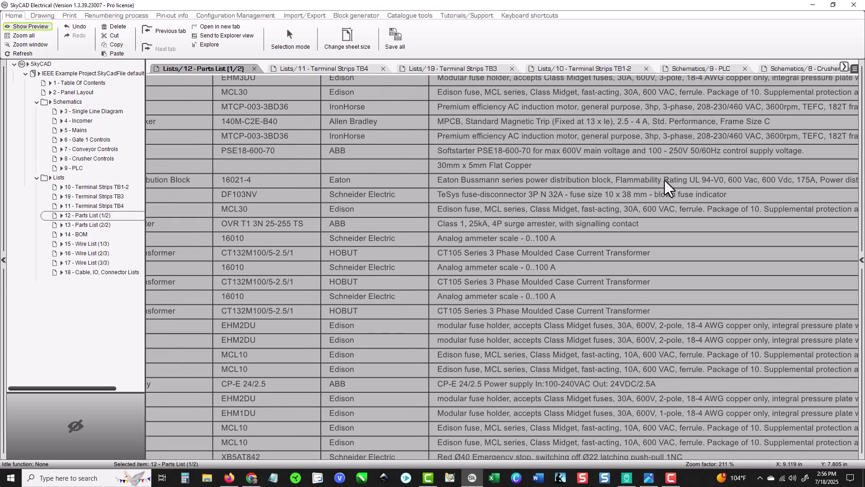
pyautogui.moveTo(546, 263); pyautogui.dragTo(607, 197, button='middle')
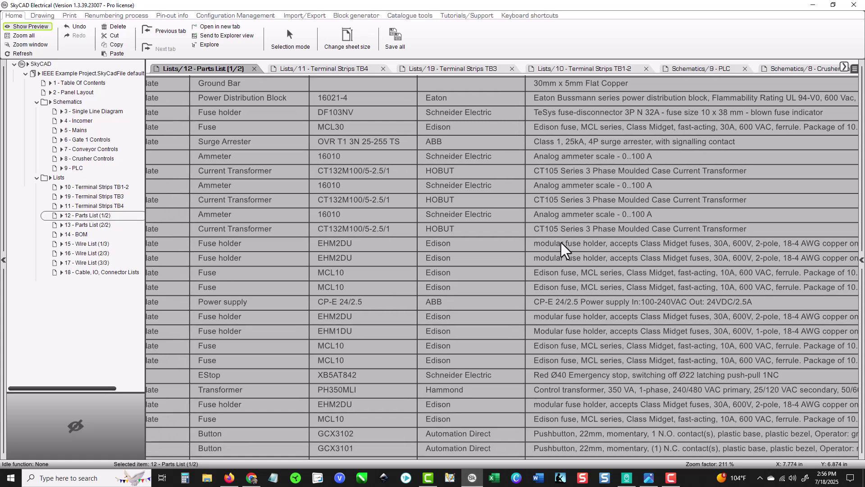
pyautogui.moveTo(570, 280); pyautogui.dragTo(640, 223, button='middle')
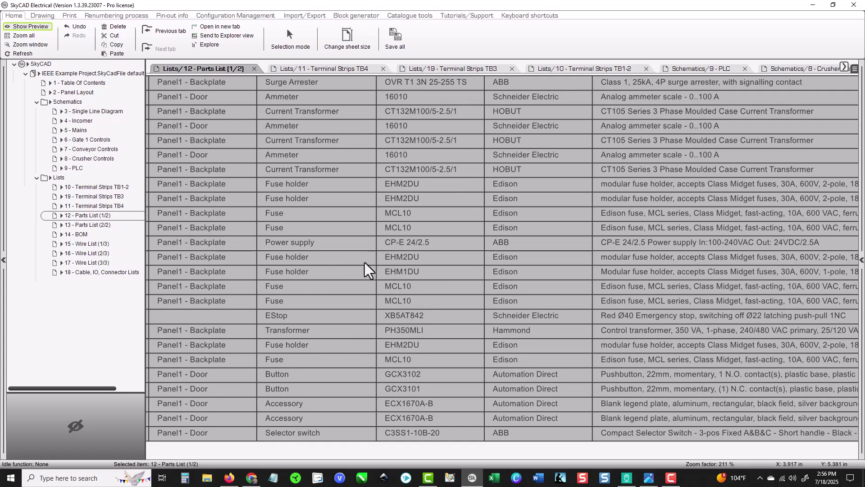
pyautogui.moveTo(352, 259); pyautogui.dragTo(555, 253, button='middle')
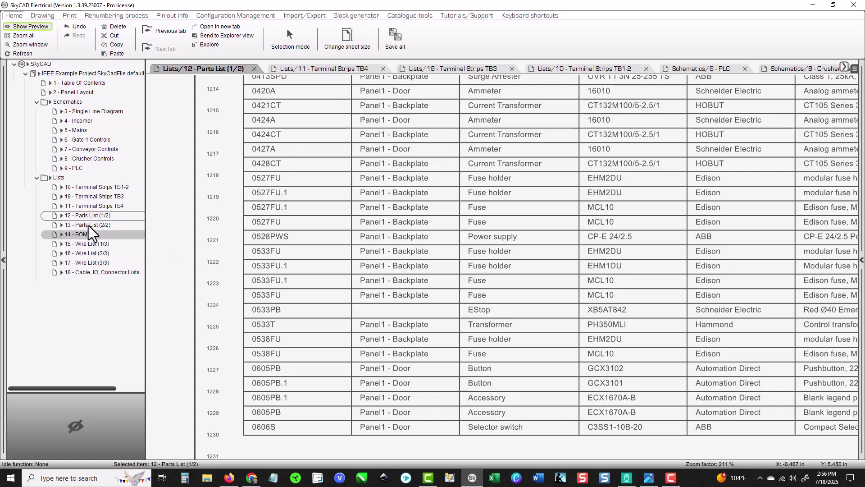
# View the Parts List (2/2) sheet, then open the BOM sheet and examine its class, part number, manufacturer and description columns.
pyautogui.doubleClick(93, 226)
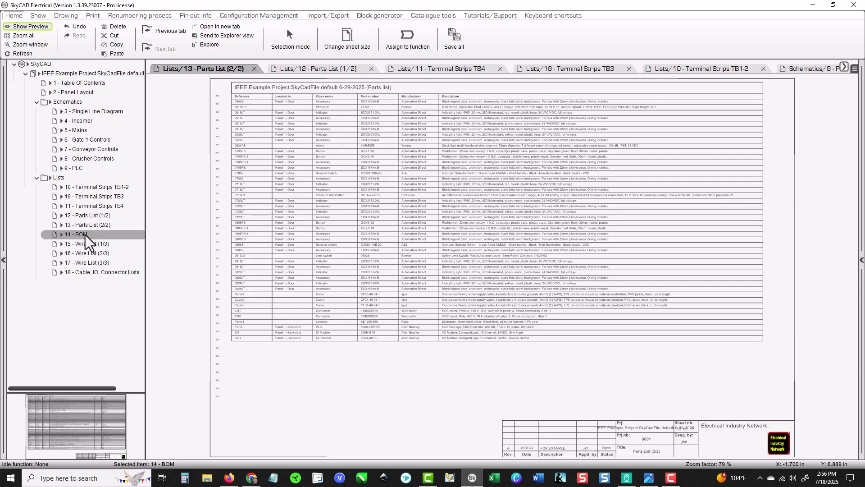
pyautogui.doubleClick(85, 235)
pyautogui.scroll(5, 391, 201)
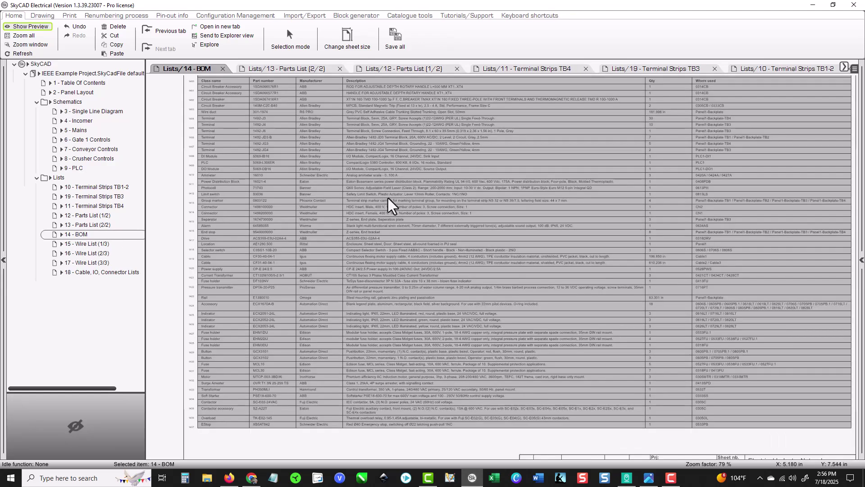
pyautogui.moveTo(356, 160); pyautogui.dragTo(427, 419, button='middle')
pyautogui.moveTo(244, 278); pyautogui.dragTo(412, 257, button='middle')
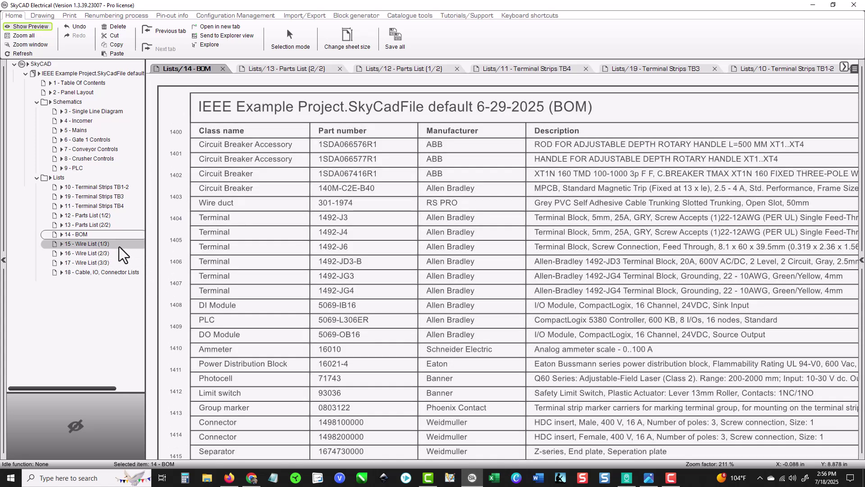
# Open the Wire List (1/3) sheet and examine its columns from reference and net through source and destination location.
pyautogui.doubleClick(93, 246)
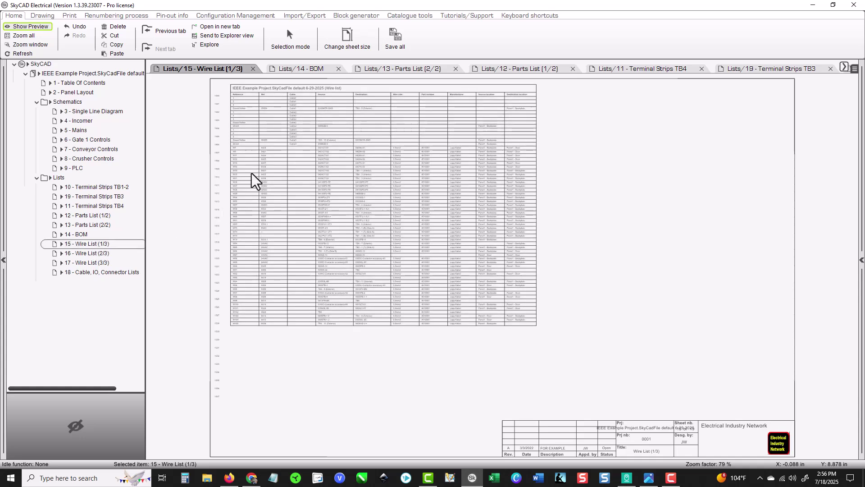
pyautogui.scroll(3, 252, 173)
pyautogui.scroll(1, 268, 286)
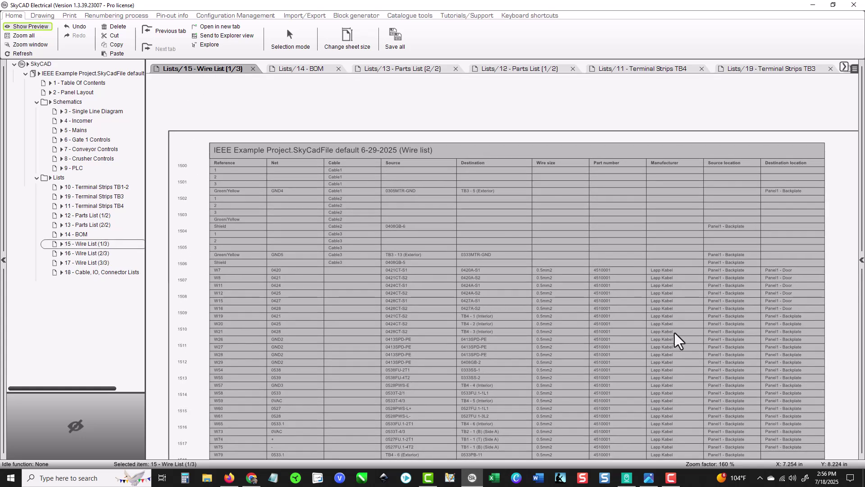
pyautogui.scroll(-4, 690, 345)
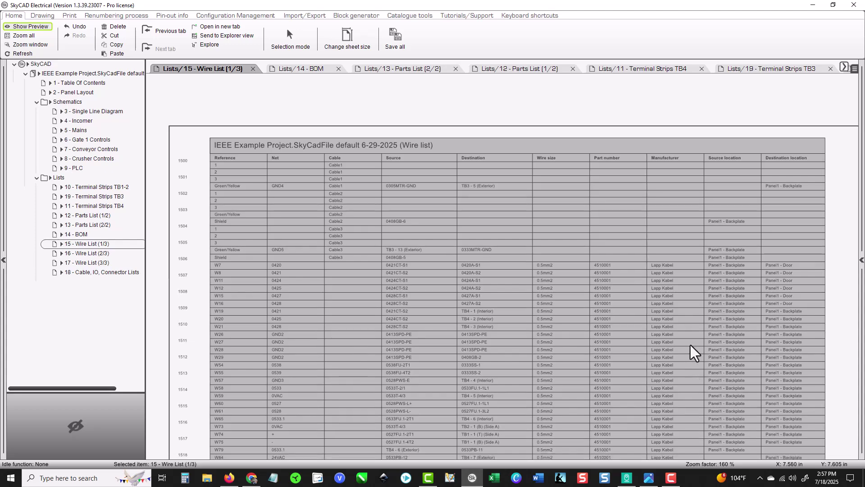
# Examine the source, destination, wire size and part number entries of the wires in Wire List (1/3) up close.
pyautogui.keyDown('ctrl'); pyautogui.scroll(3, 488, 271); pyautogui.keyUp('ctrl')
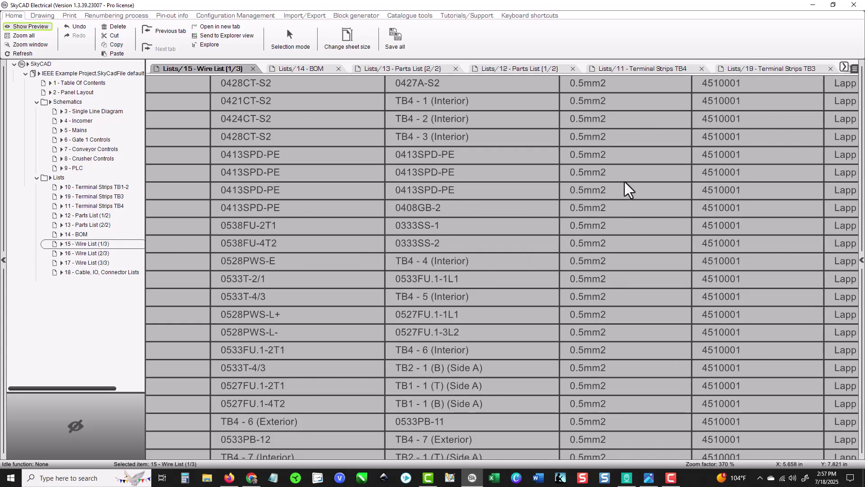
pyautogui.scroll(3, 625, 185)
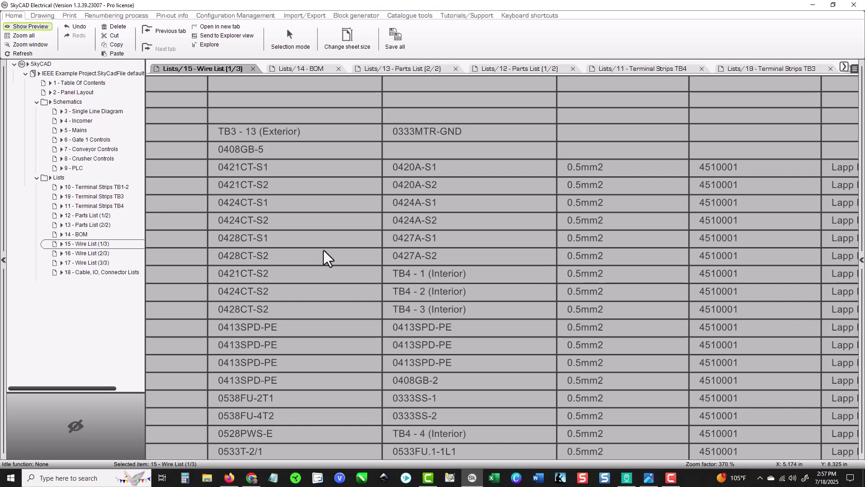
pyautogui.moveTo(320, 220); pyautogui.dragTo(363, 150, button='middle')
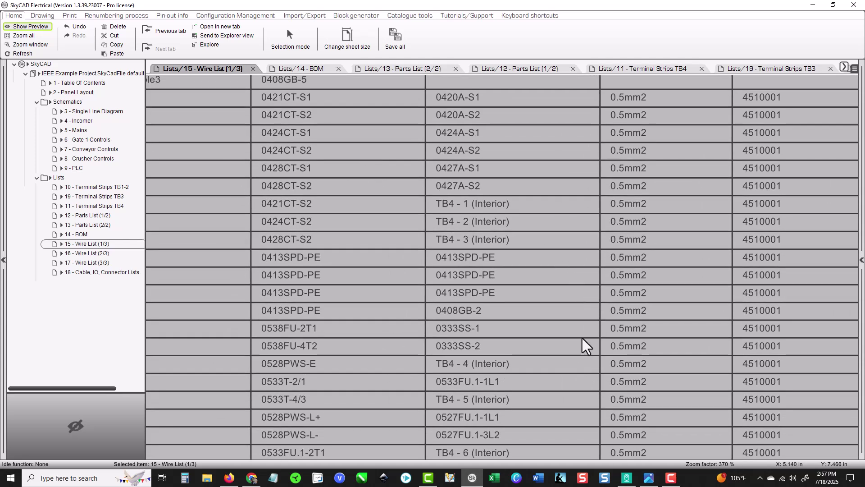
pyautogui.moveTo(583, 342); pyautogui.dragTo(579, 197, button='middle')
pyautogui.scroll(-3, 576, 338)
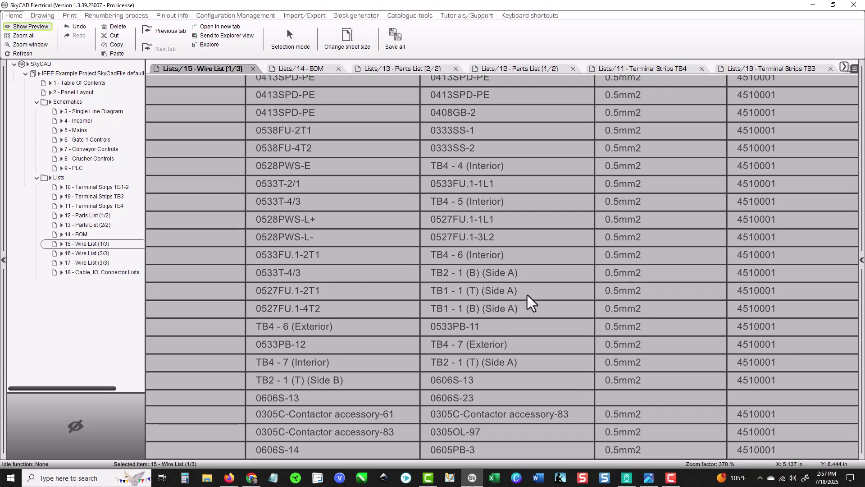
# Open the Wire List (2/3) sheet and examine its wire connections, then open the Wire List (3/3) sheet.
pyautogui.press('pagedown')
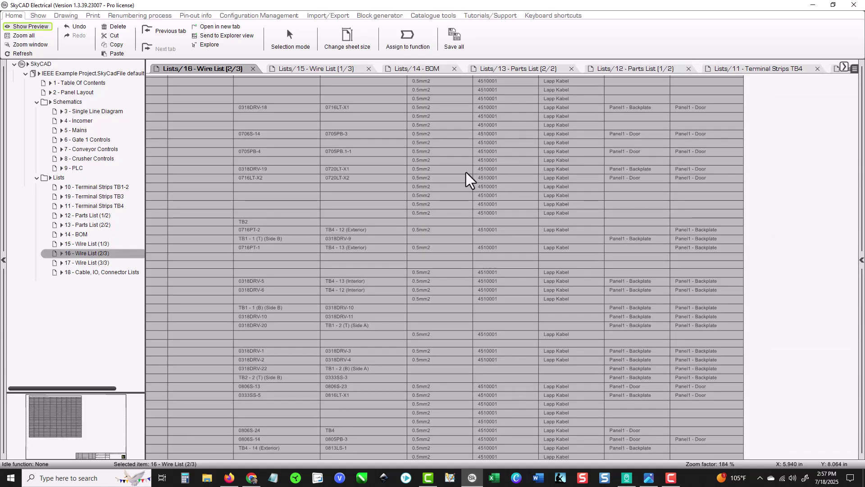
pyautogui.keyDown('ctrl'); pyautogui.scroll(2, 392, 261); pyautogui.keyUp('ctrl')
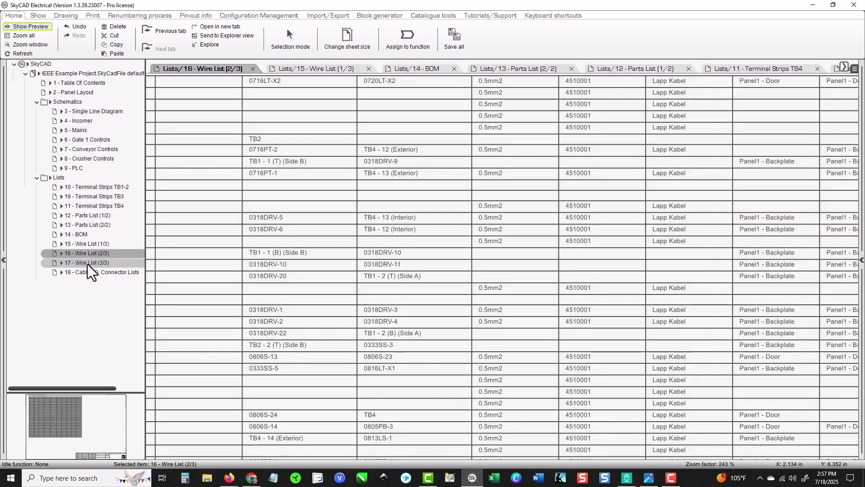
pyautogui.doubleClick(87, 263)
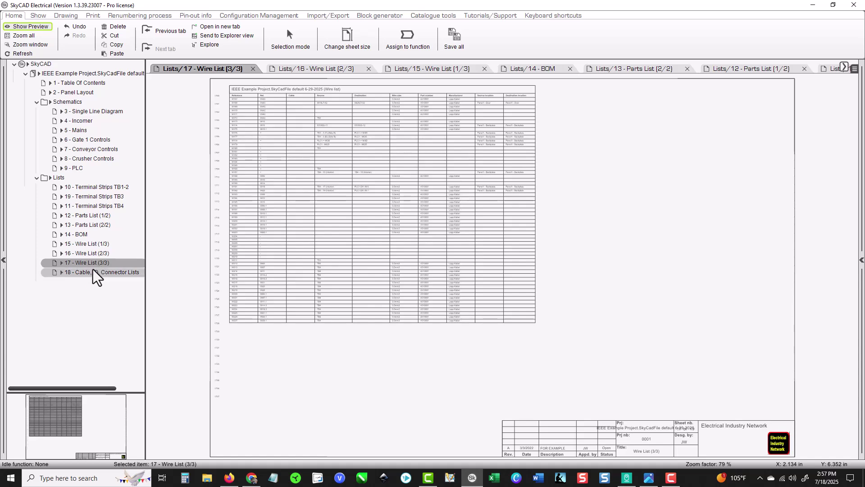
# Open the Cable, IO, Connector Lists sheet and examine the IO table's type, connected element, terminal strip, owner and terminal label columns.
pyautogui.doubleClick(91, 273)
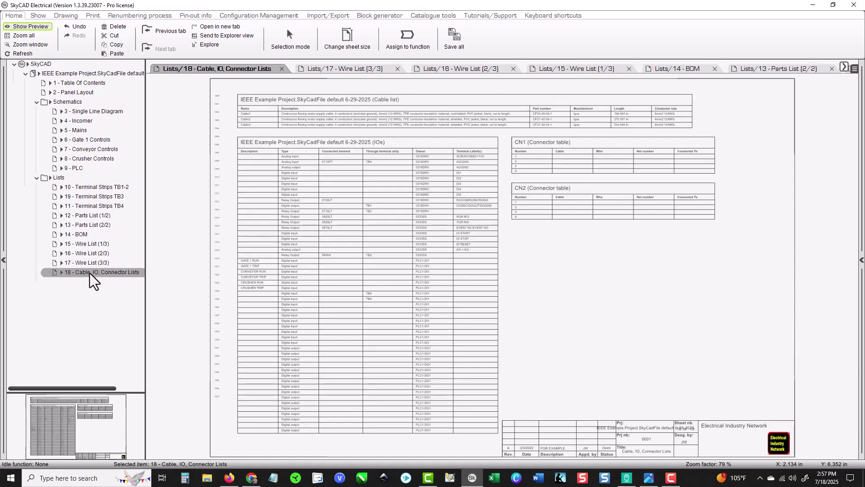
pyautogui.scroll(2, 241, 192)
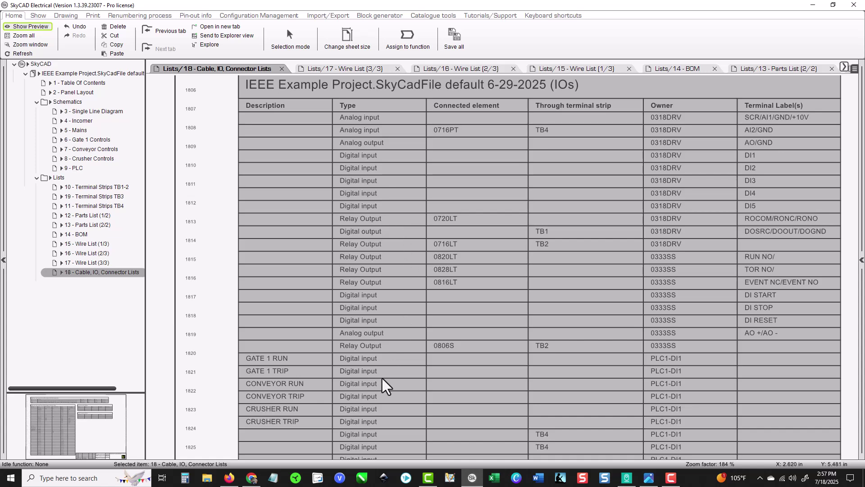
pyautogui.moveTo(381, 400); pyautogui.dragTo(380, 261, button='middle')
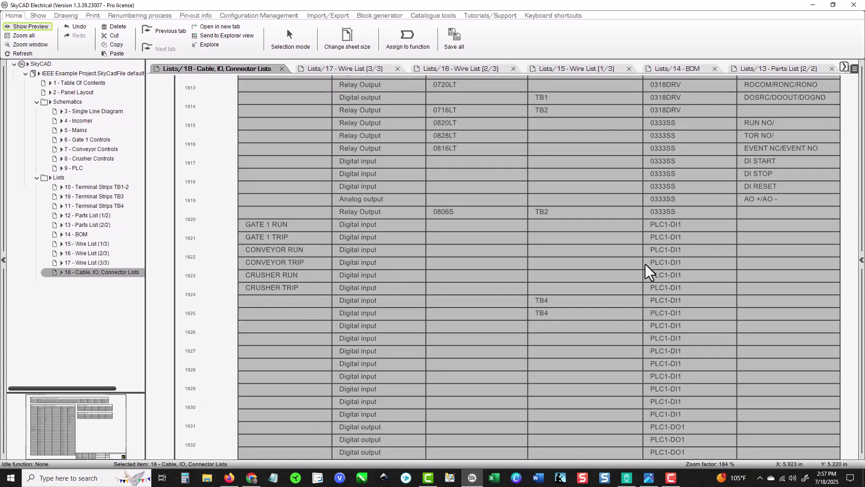
pyautogui.moveTo(731, 308); pyautogui.dragTo(606, 405, button='middle')
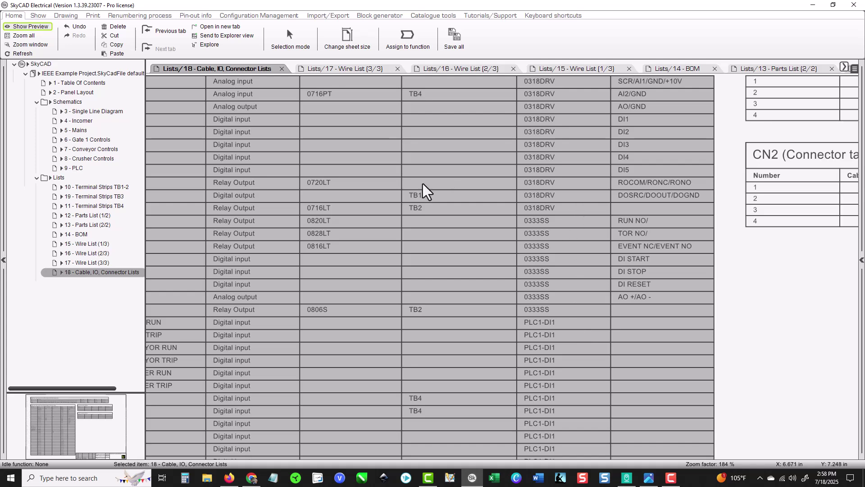
pyautogui.moveTo(438, 185); pyautogui.dragTo(457, 283, button='middle')
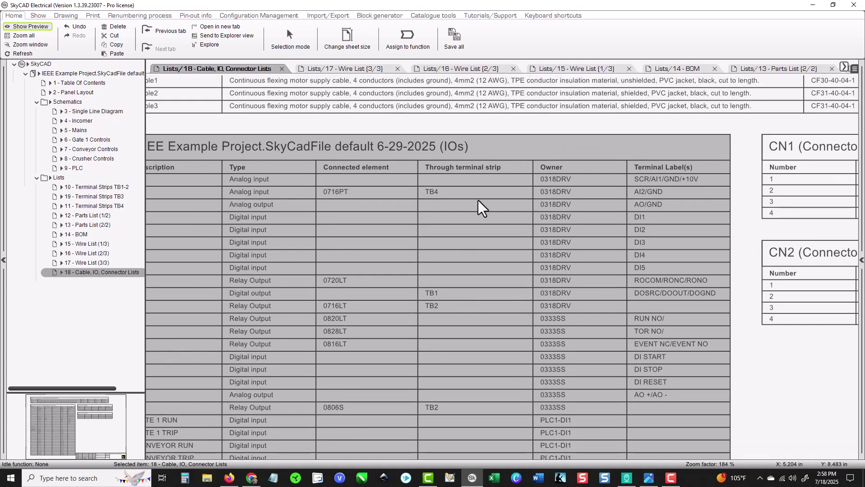
pyautogui.moveTo(478, 200); pyautogui.dragTo(380, 235, button='middle')
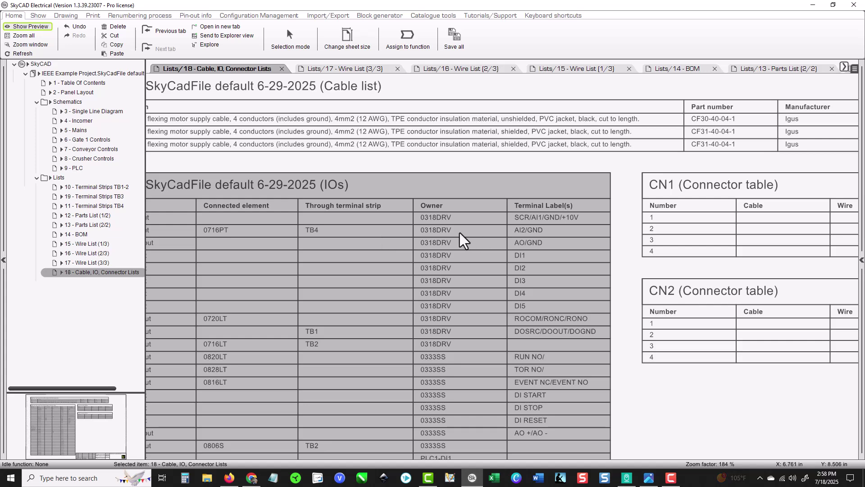
pyautogui.moveTo(476, 239); pyautogui.dragTo(362, 233, button='middle')
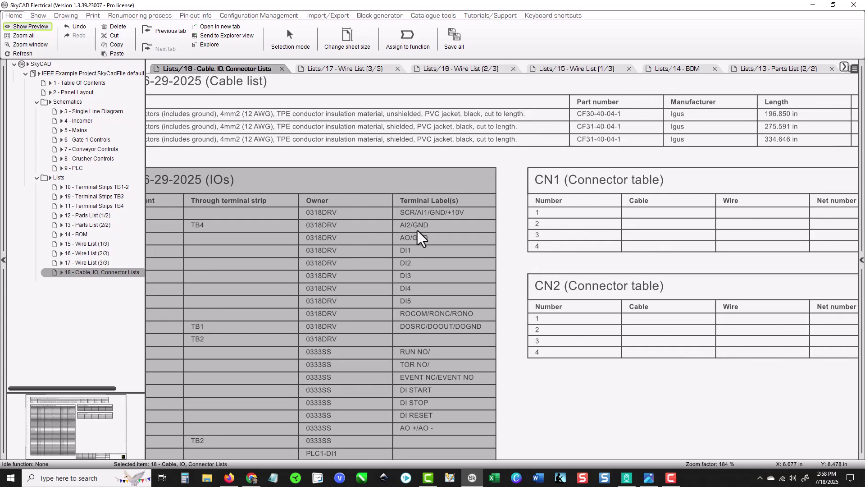
# Examine the cable list's names, descriptions, part numbers and manufacturers above the IO table.
pyautogui.moveTo(404, 158); pyautogui.dragTo(445, 253, button='middle')
pyautogui.moveTo(344, 257); pyautogui.dragTo(452, 258, button='middle')
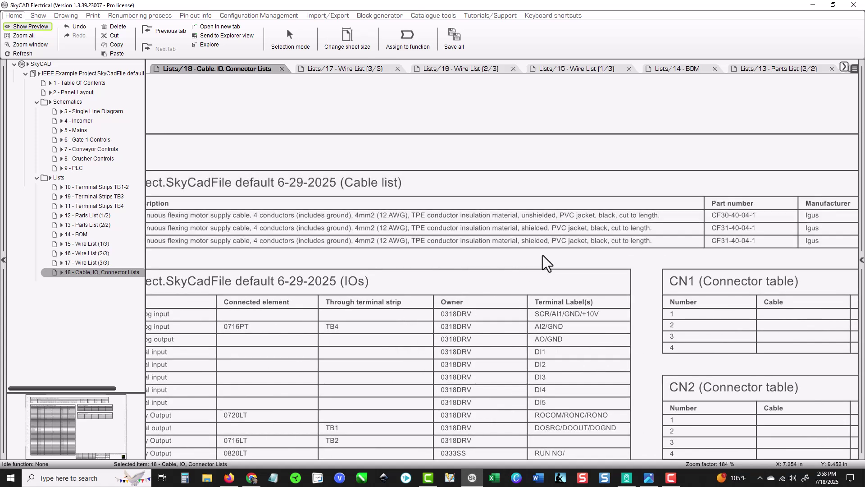
pyautogui.moveTo(541, 255); pyautogui.dragTo(516, 253, button='middle')
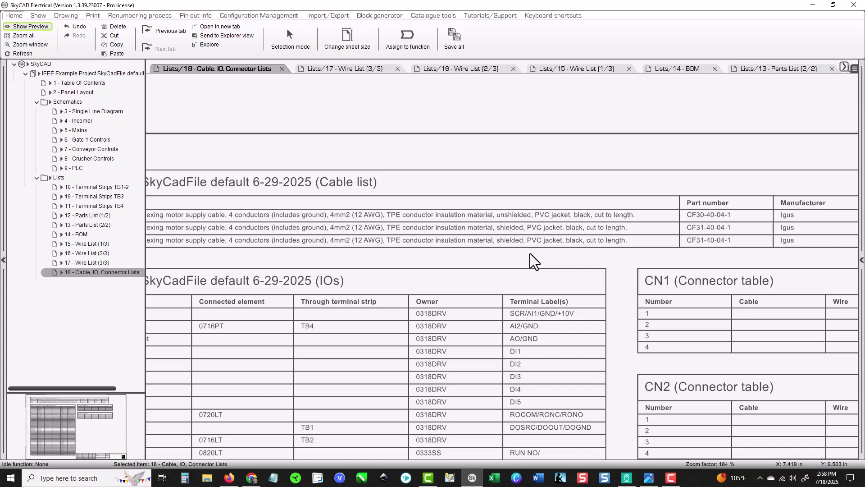
pyautogui.moveTo(516, 256); pyautogui.dragTo(493, 195, button='middle')
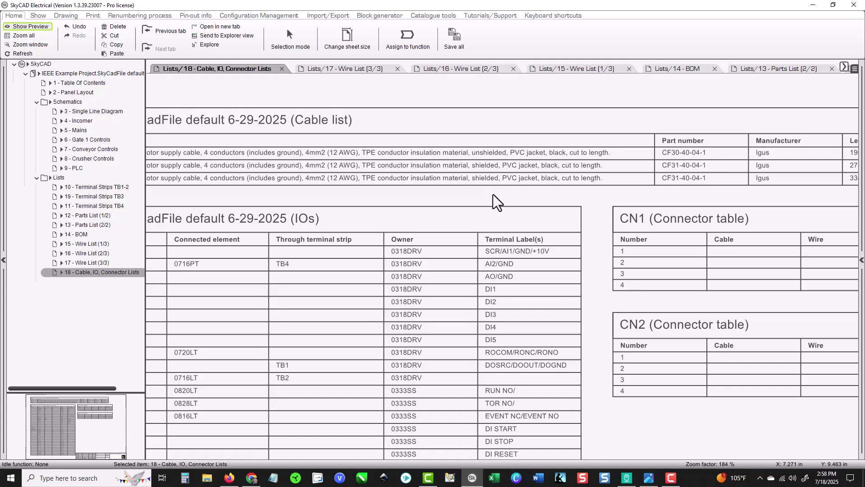
pyautogui.moveTo(375, 191); pyautogui.dragTo(603, 198, button='middle')
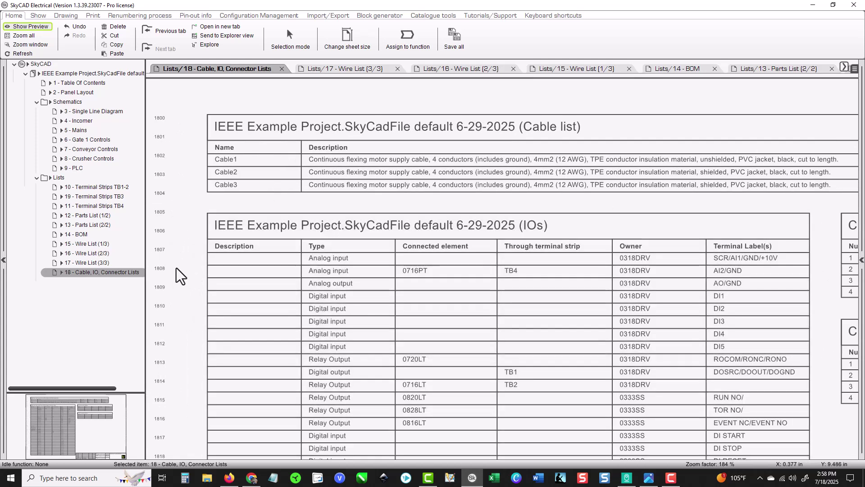
# Examine the rest of the IO table down through the PLC digital input and digital output rows.
pyautogui.scroll(-1, 177, 277)
pyautogui.moveTo(180, 287); pyautogui.dragTo(212, 131, button='middle')
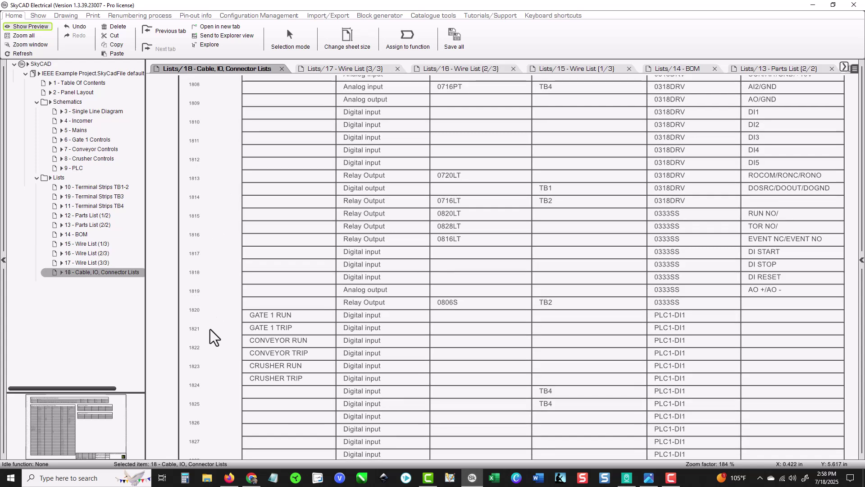
pyautogui.moveTo(217, 342); pyautogui.dragTo(222, 209, button='middle')
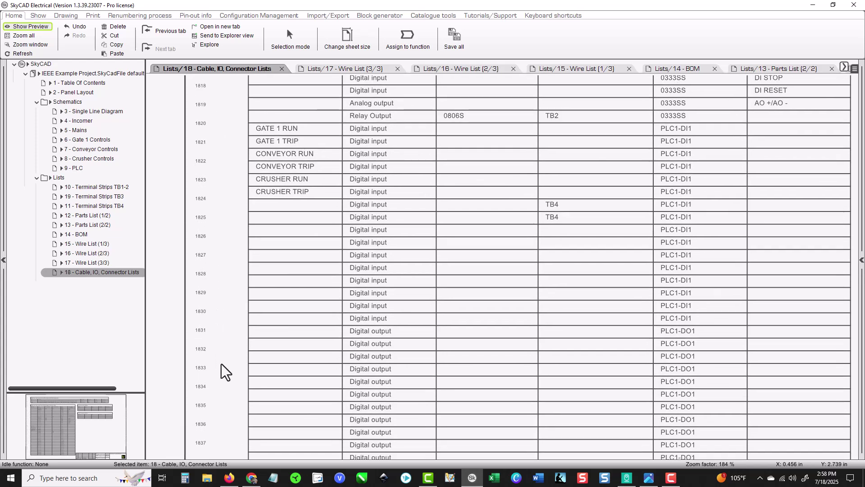
pyautogui.moveTo(221, 364); pyautogui.dragTo(232, 203, button='middle')
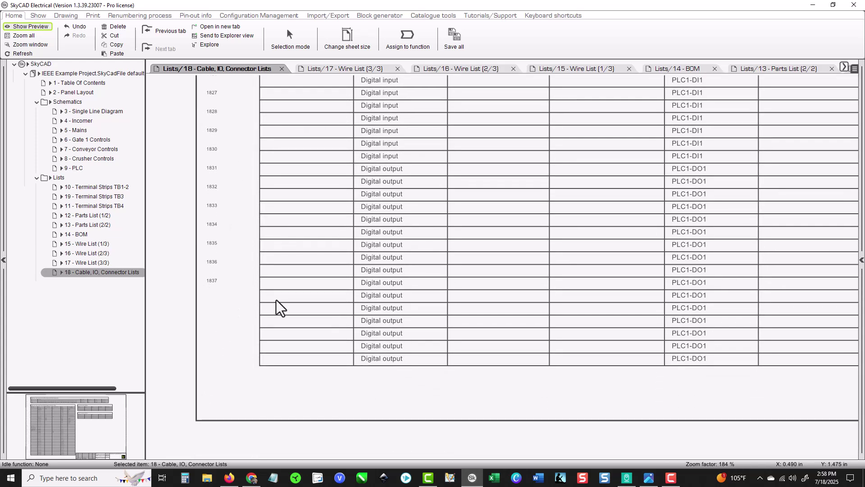
# Open the Panel Layout sheet and inspect the crusher's pilot lights, push buttons and selector switch on the enclosure door.
pyautogui.press('2')
pyautogui.moveTo(405, 270); pyautogui.dragTo(449, 239, button='middle')
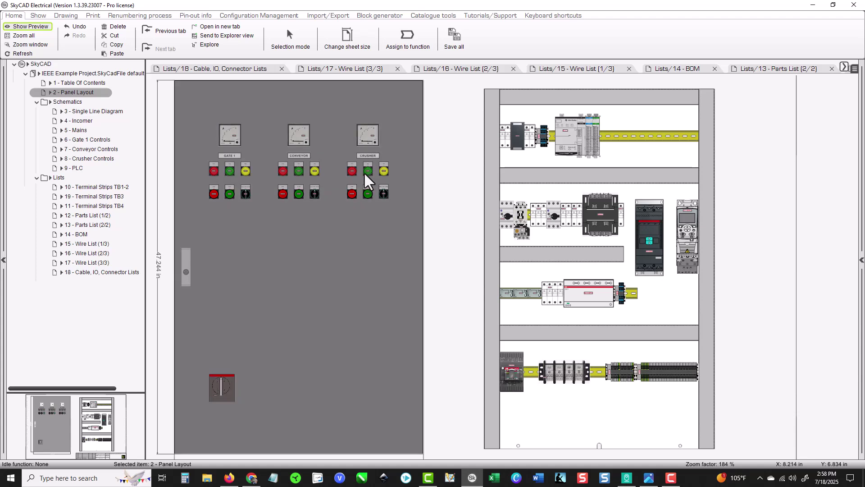
pyautogui.scroll(1, 364, 172)
pyautogui.scroll(4, 365, 172)
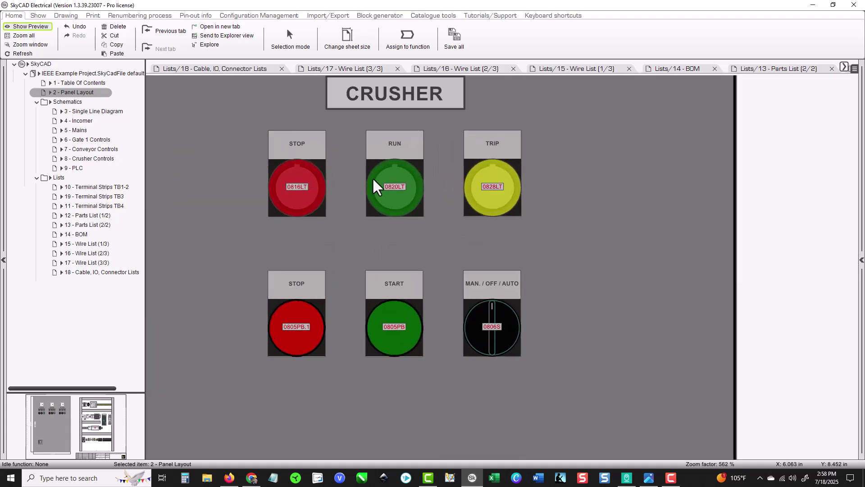
pyautogui.rightClick(405, 195)
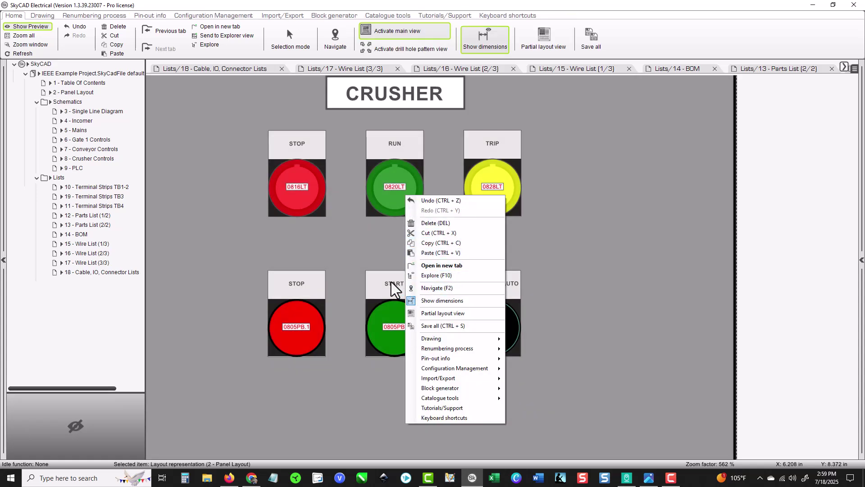
pyautogui.click(768, 197)
# Inspect the conveyor and crusher ammeters, pilot lights, push buttons and selector switches with their device tags on the door.
pyautogui.scroll(-3, 775, 223)
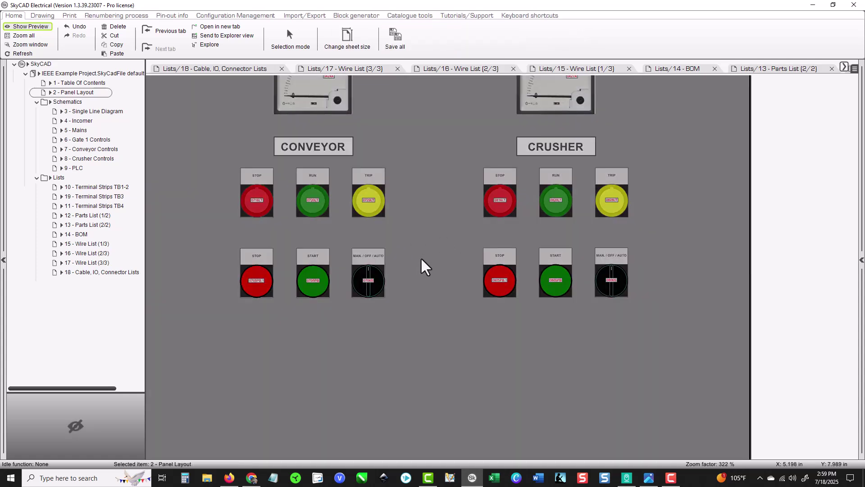
pyautogui.scroll(-2, 421, 257)
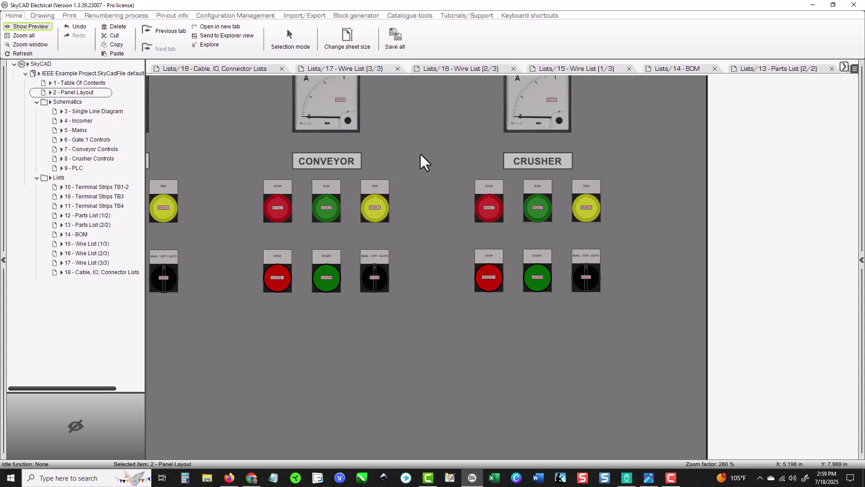
pyautogui.moveTo(416, 126); pyautogui.dragTo(423, 216, button='middle')
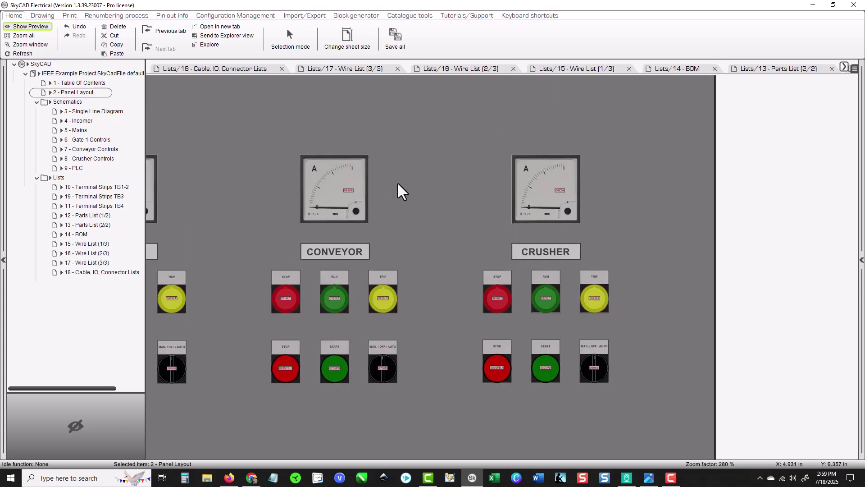
pyautogui.scroll(-3, 428, 232)
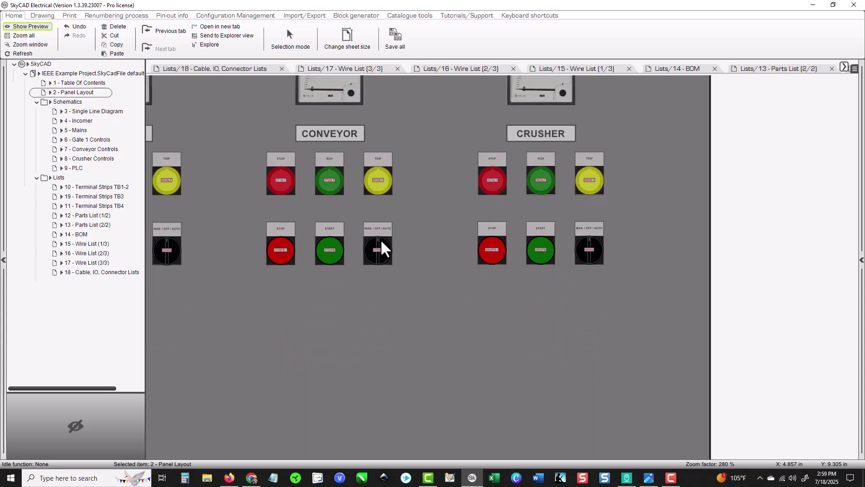
pyautogui.keyDown('ctrl'); pyautogui.scroll(2, 380, 238); pyautogui.keyUp('ctrl')
pyautogui.keyDown('ctrl'); pyautogui.scroll(2, 357, 237); pyautogui.keyUp('ctrl')
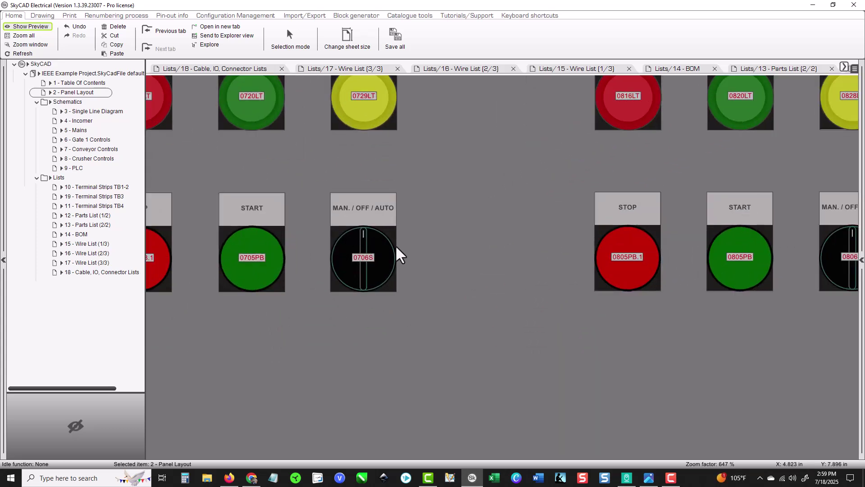
pyautogui.moveTo(424, 266); pyautogui.dragTo(513, 293, button='middle')
pyautogui.moveTo(405, 308); pyautogui.dragTo(453, 318, button='middle')
pyautogui.keyDown('ctrl'); pyautogui.scroll(-2, 424, 322); pyautogui.keyUp('ctrl')
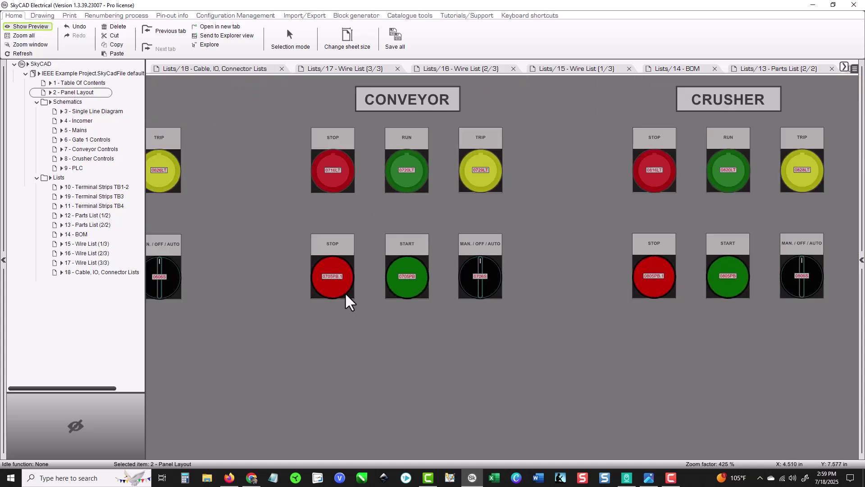
# View the Gate 1, Conveyor and Crusher control groups side by side on the enclosure door.
pyautogui.keyDown('ctrl'); pyautogui.scroll(-1, 315, 278); pyautogui.keyUp('ctrl')
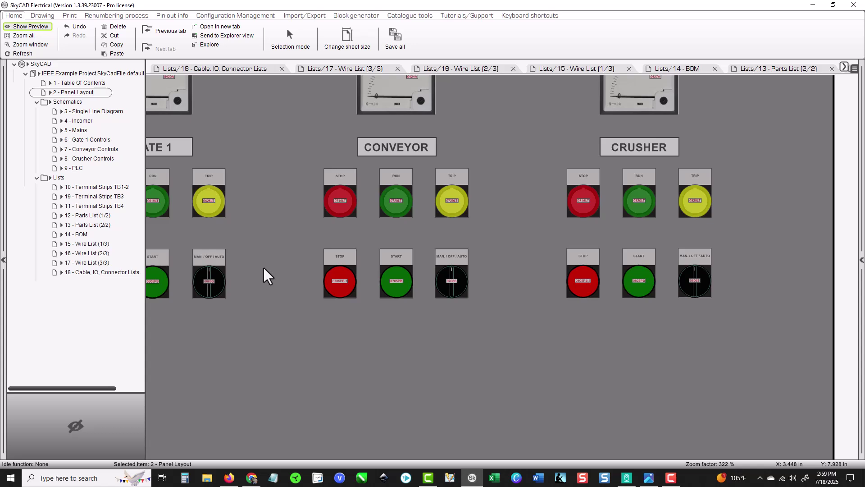
pyautogui.keyDown('ctrl'); pyautogui.scroll(-2, 263, 267); pyautogui.keyUp('ctrl')
pyautogui.moveTo(265, 269); pyautogui.dragTo(335, 278, button='middle')
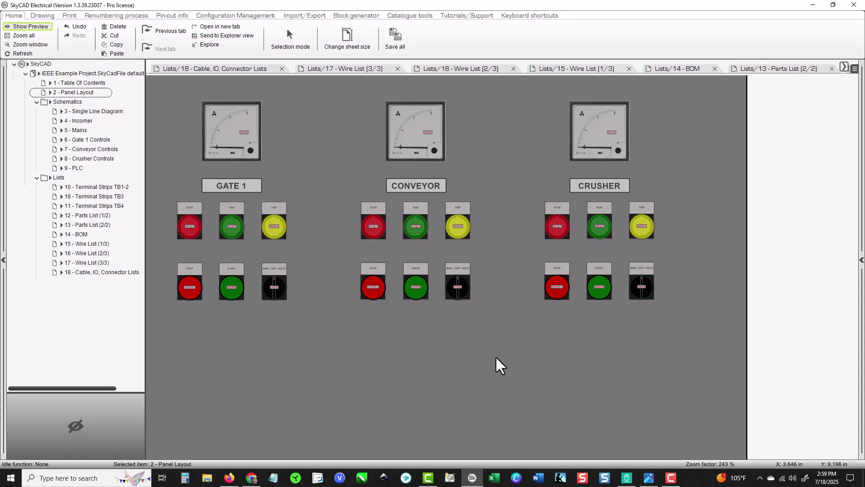
pyautogui.moveTo(478, 359); pyautogui.dragTo(494, 316, button='middle')
pyautogui.scroll(-3, 488, 314)
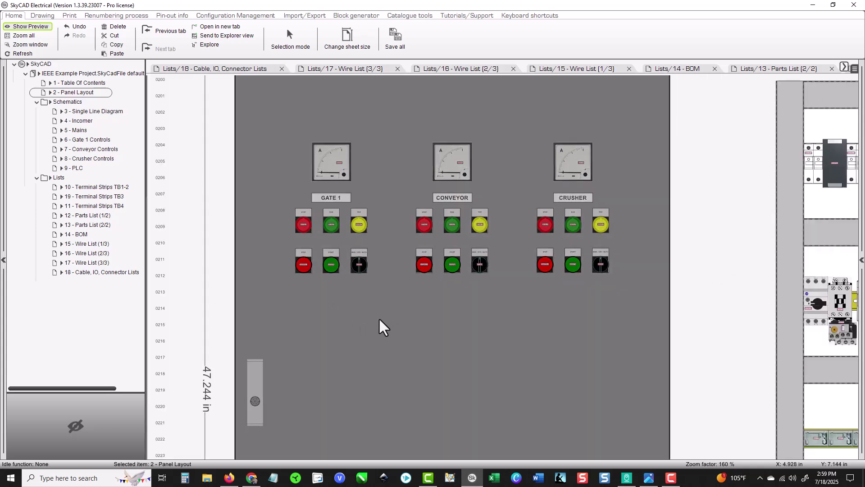
pyautogui.scroll(2, 387, 314)
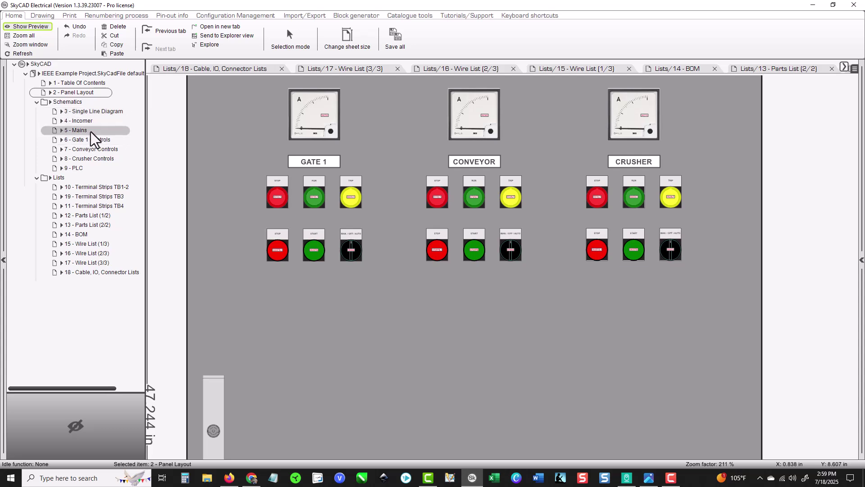
# Open the Mains sheet and explore the off-page references (0600), (0700) and (0800) fed from TB2-1 (B).
pyautogui.click(91, 132)
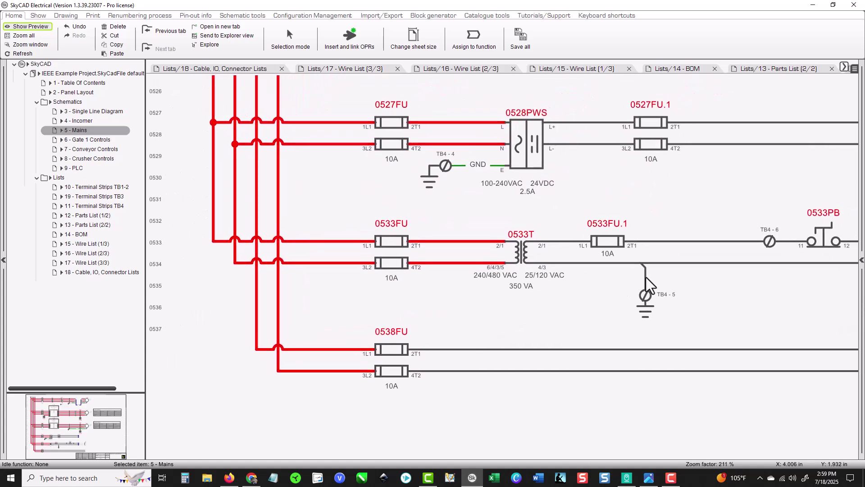
pyautogui.moveTo(760, 298); pyautogui.dragTo(505, 266, button='middle')
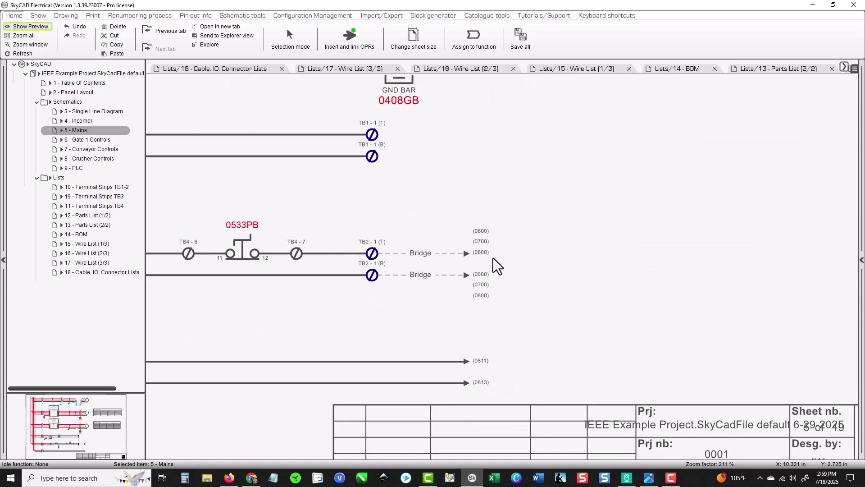
pyautogui.doubleClick(482, 297)
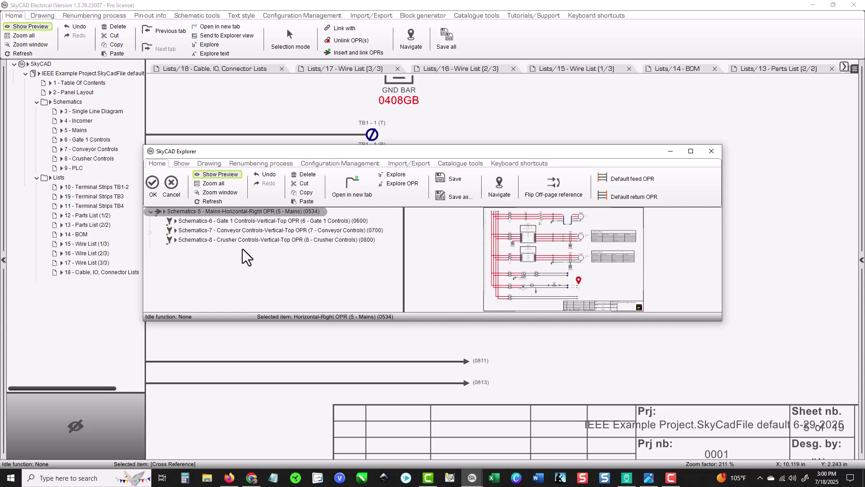
# Preview the linked Crusher Controls, Conveyor Controls and Mains off-page references, then close the explorer and view the lower Mains circuits.
pyautogui.click(257, 241)
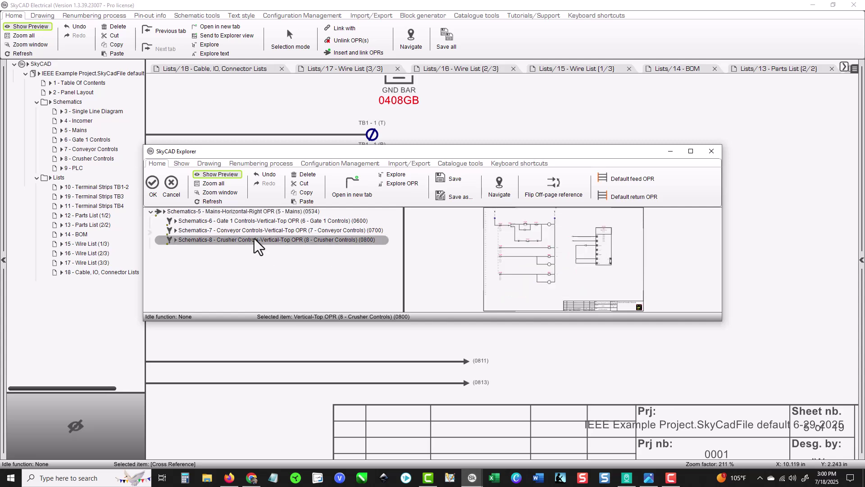
pyautogui.click(249, 229)
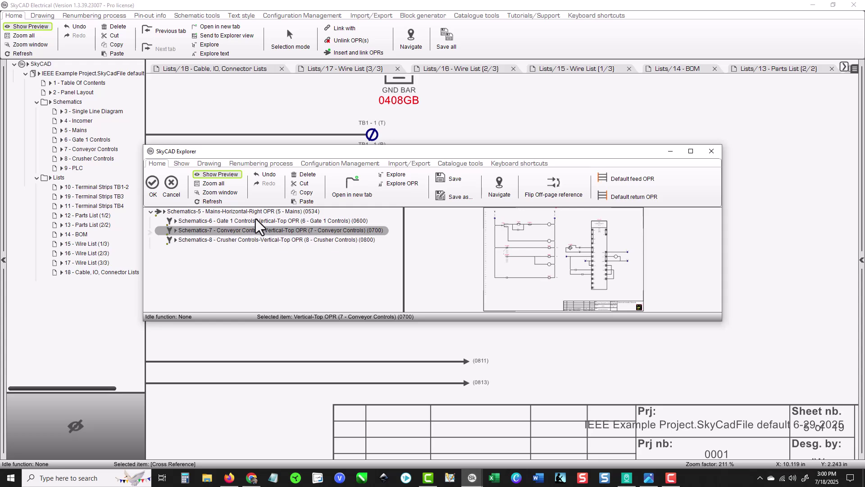
pyautogui.click(259, 211)
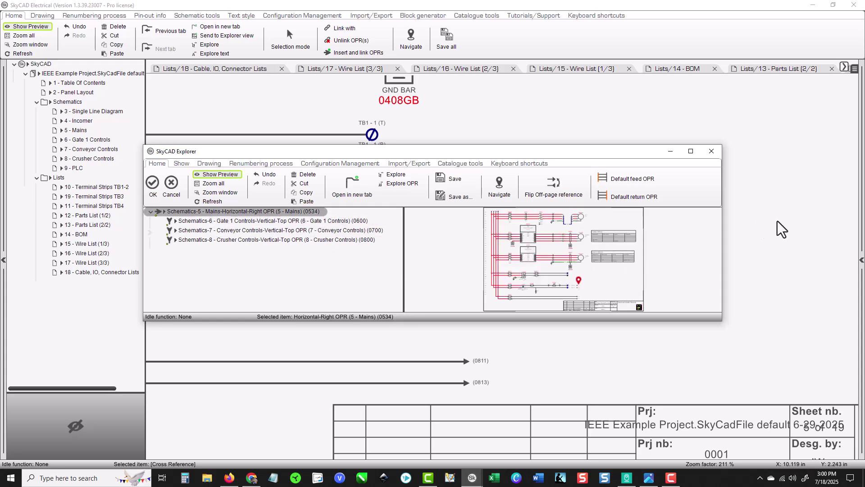
pyautogui.click(712, 152)
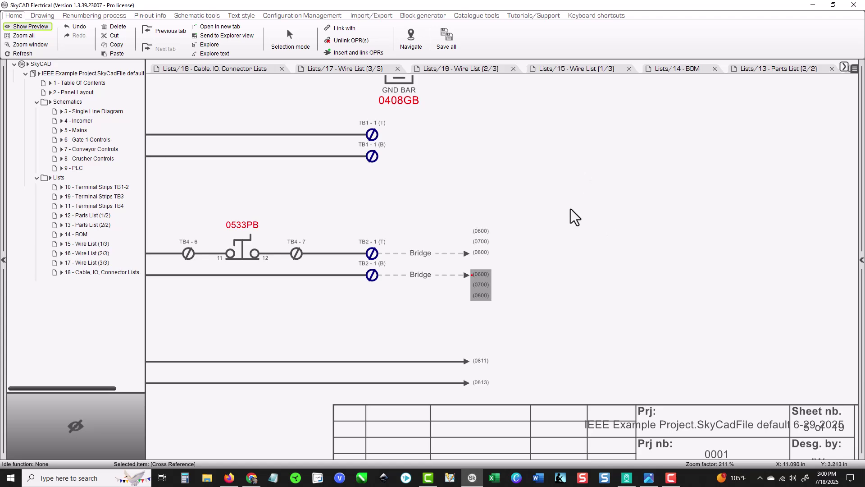
pyautogui.scroll(-5, 584, 206)
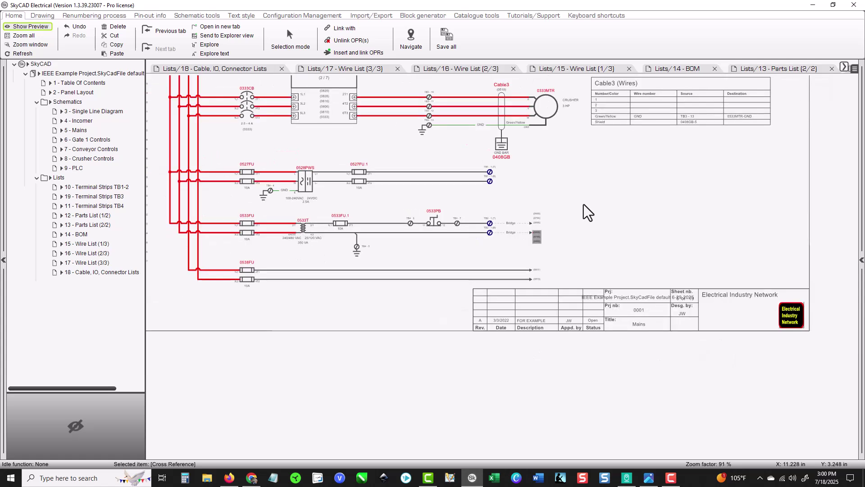
# Examine the four incoming (0438) references and the Gate 1 motor branch at the head of the Mains sheet.
pyautogui.click(328, 129)
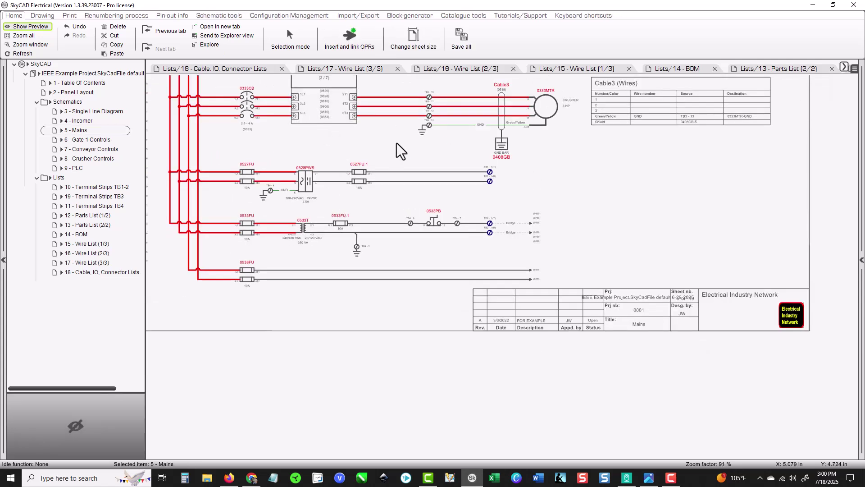
pyautogui.moveTo(621, 178); pyautogui.dragTo(642, 327, button='middle')
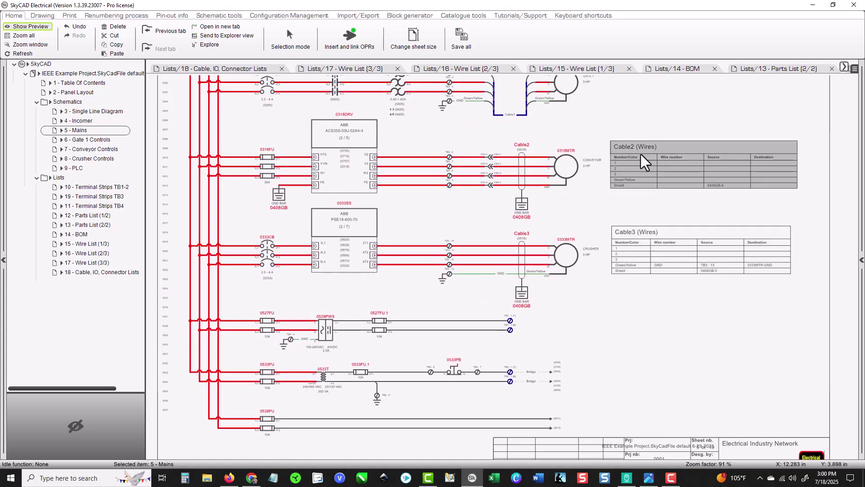
pyautogui.scroll(2, 646, 144)
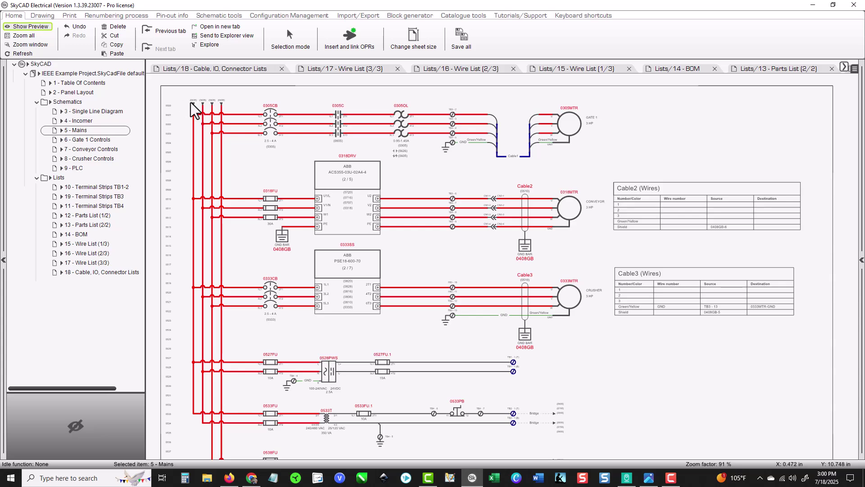
pyautogui.scroll(3, 251, 103)
pyautogui.scroll(3, 252, 103)
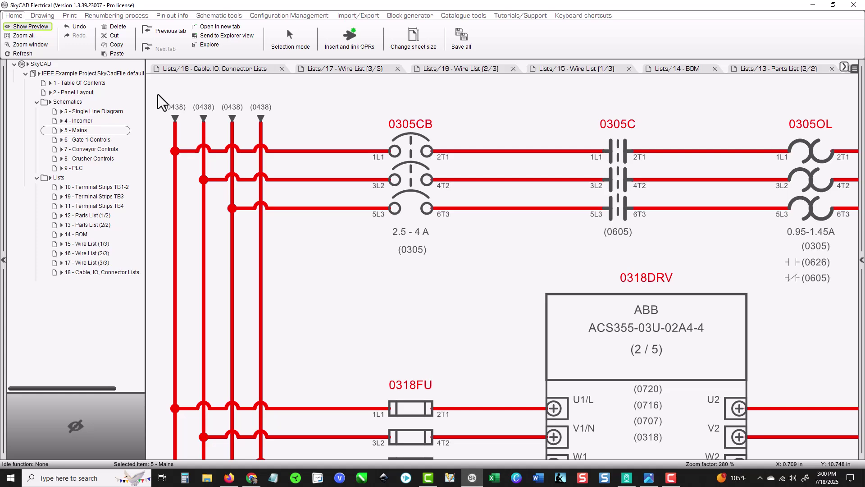
pyautogui.scroll(-2, 162, 95)
pyautogui.moveTo(153, 84); pyautogui.dragTo(858, 207)
pyautogui.click(262, 218)
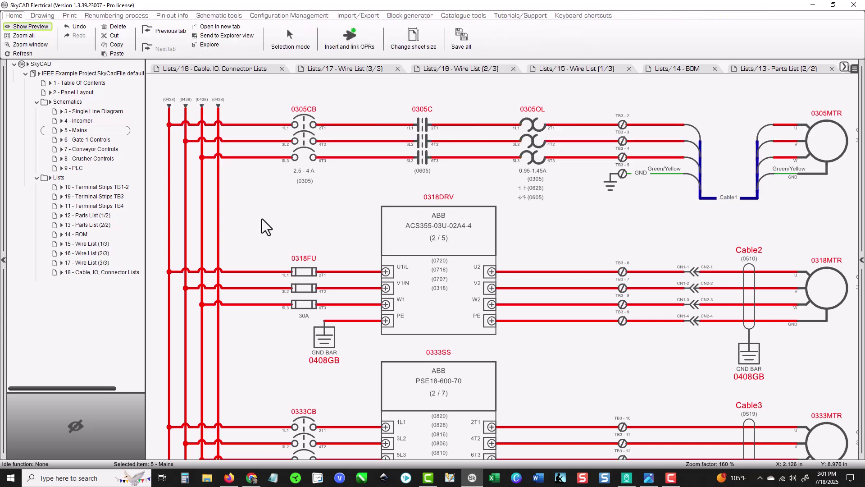
pyautogui.rightClick(261, 218)
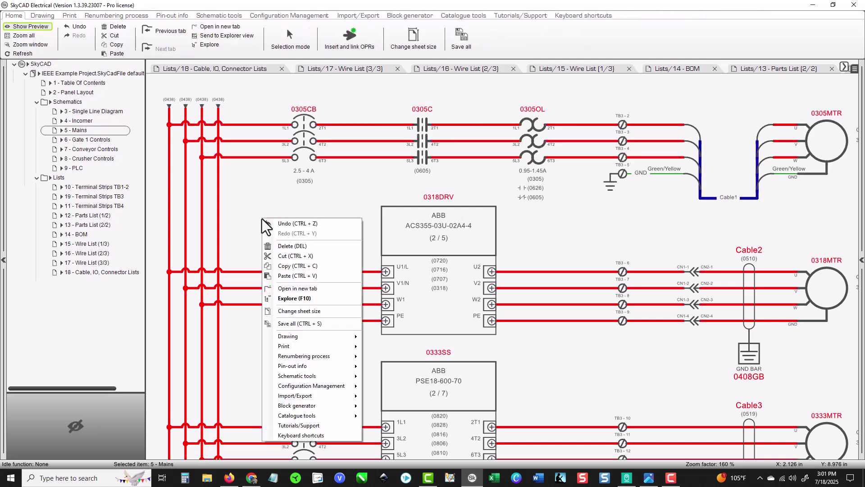
pyautogui.click(243, 196)
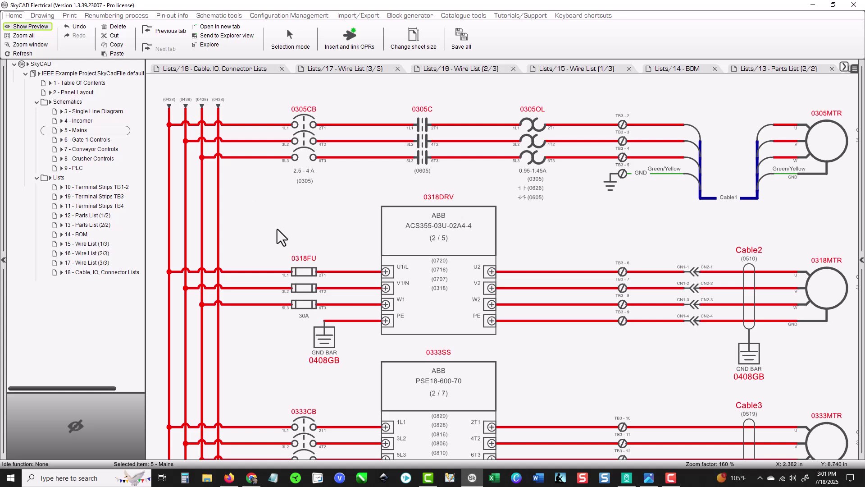
# Follow the Mains power lines through the 0318FU and 0333CB motor branches to power supply 0528PWS, transformer 0533T and fuse 0538FU.
pyautogui.moveTo(265, 237); pyautogui.dragTo(287, 148, button='middle')
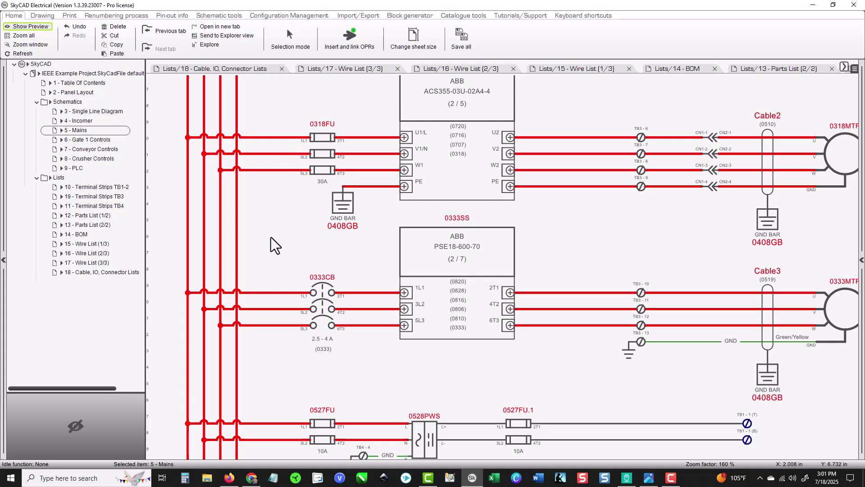
pyautogui.moveTo(273, 246); pyautogui.dragTo(260, 163, button='middle')
pyautogui.moveTo(256, 281); pyautogui.dragTo(254, 229, button='middle')
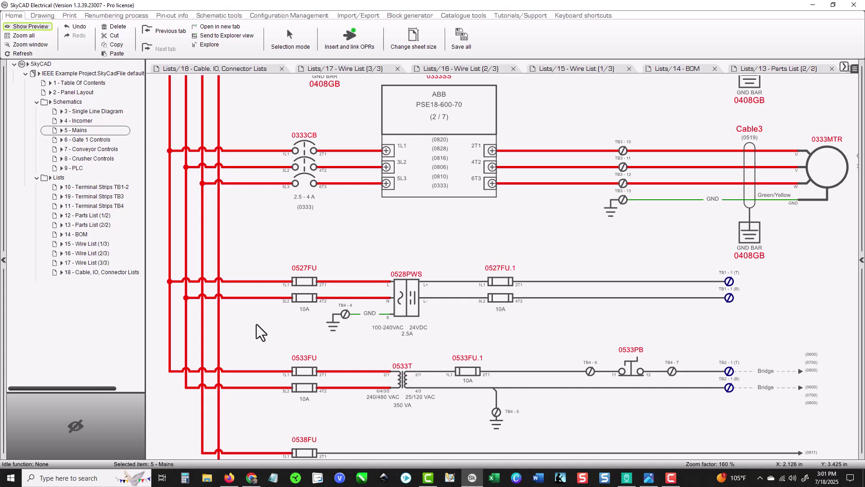
pyautogui.moveTo(256, 324); pyautogui.dragTo(255, 251, button='middle')
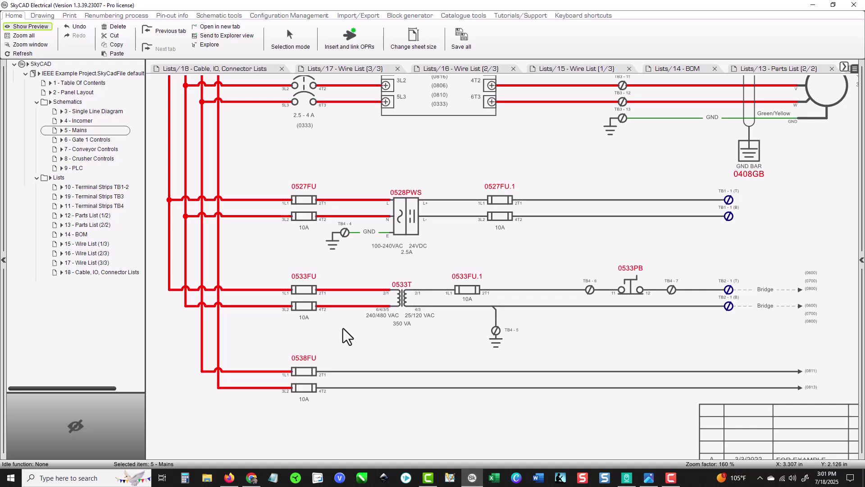
# Review the Gate 1, Conveyor and Crusher motor circuits on the Mains sheet together with the Cable2 and Cable3 wire tables.
pyautogui.scroll(-4, 342, 329)
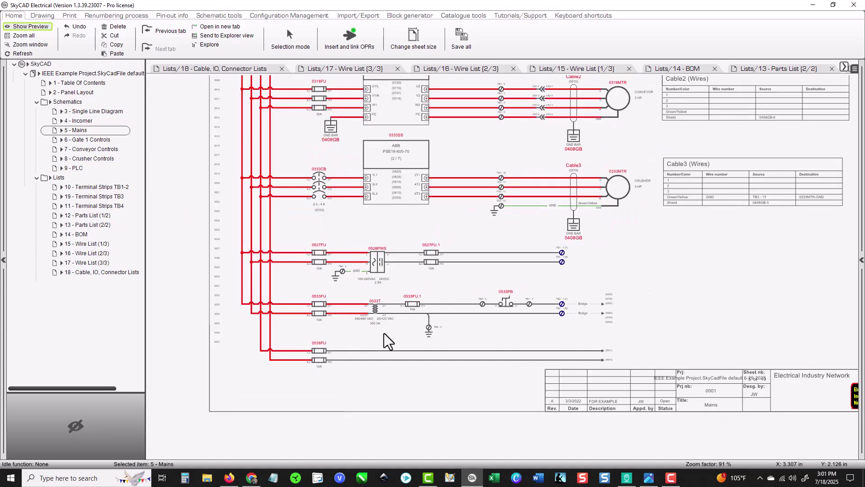
pyautogui.moveTo(664, 280); pyautogui.dragTo(560, 313, button='middle')
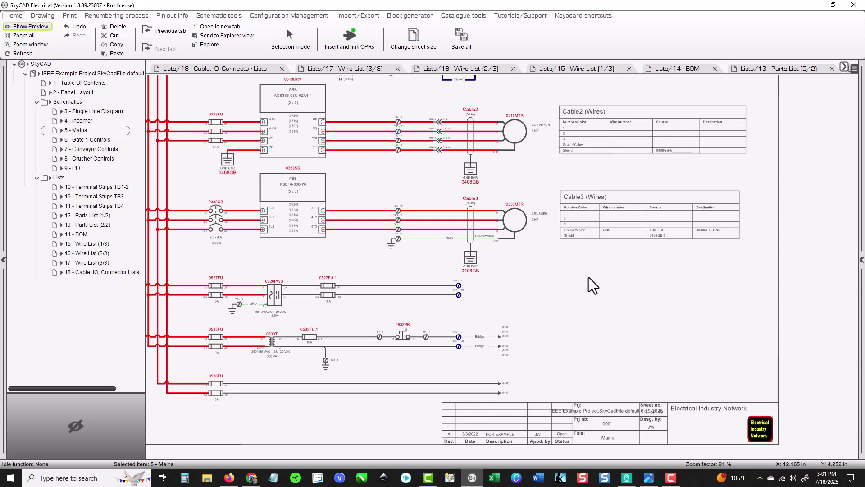
pyautogui.scroll(3, 579, 272)
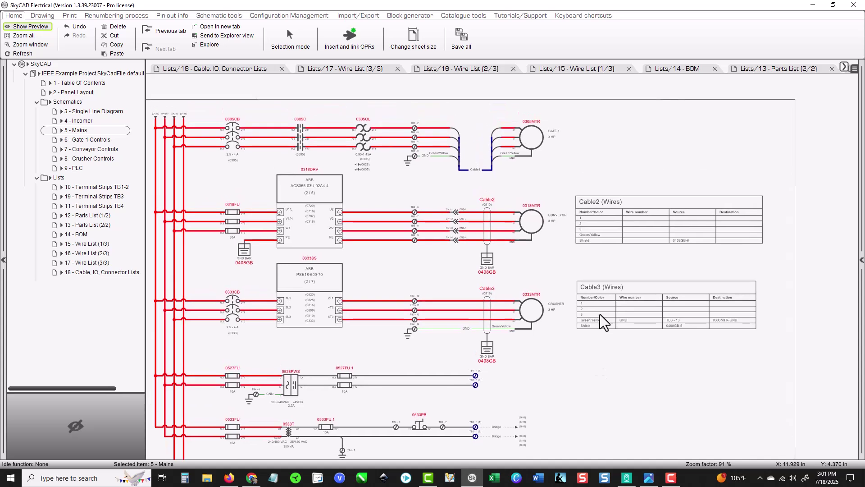
pyautogui.scroll(1, 610, 174)
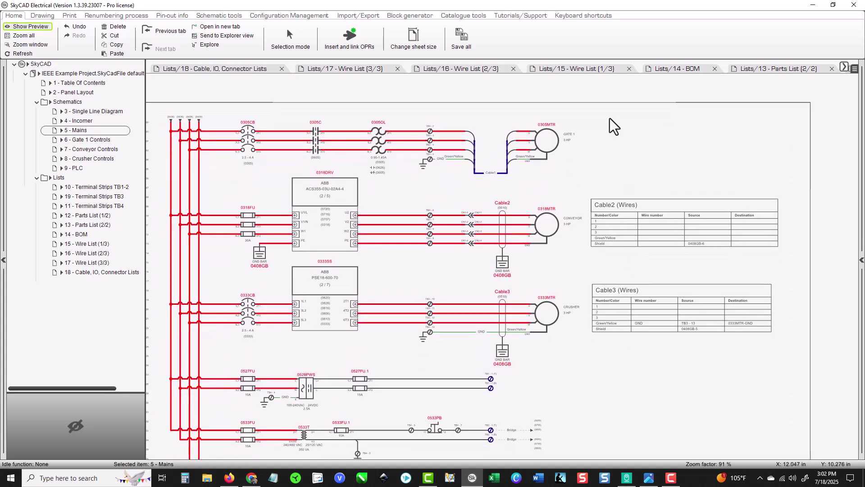
pyautogui.scroll(-2, 609, 119)
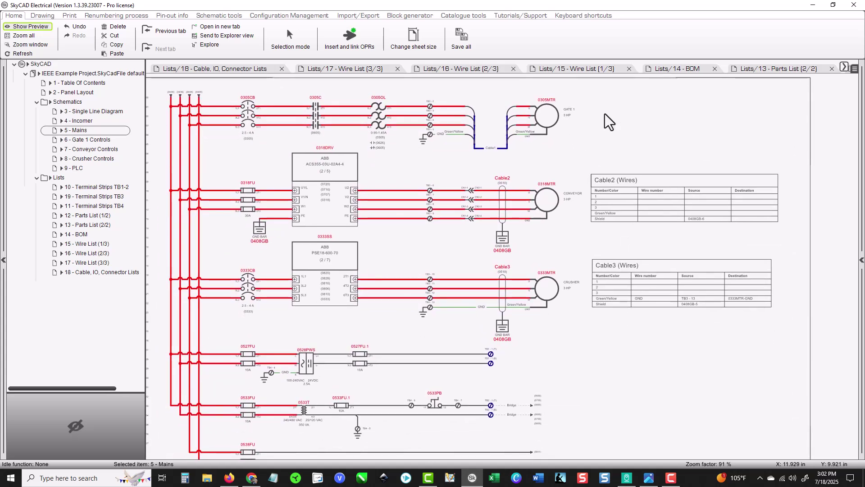